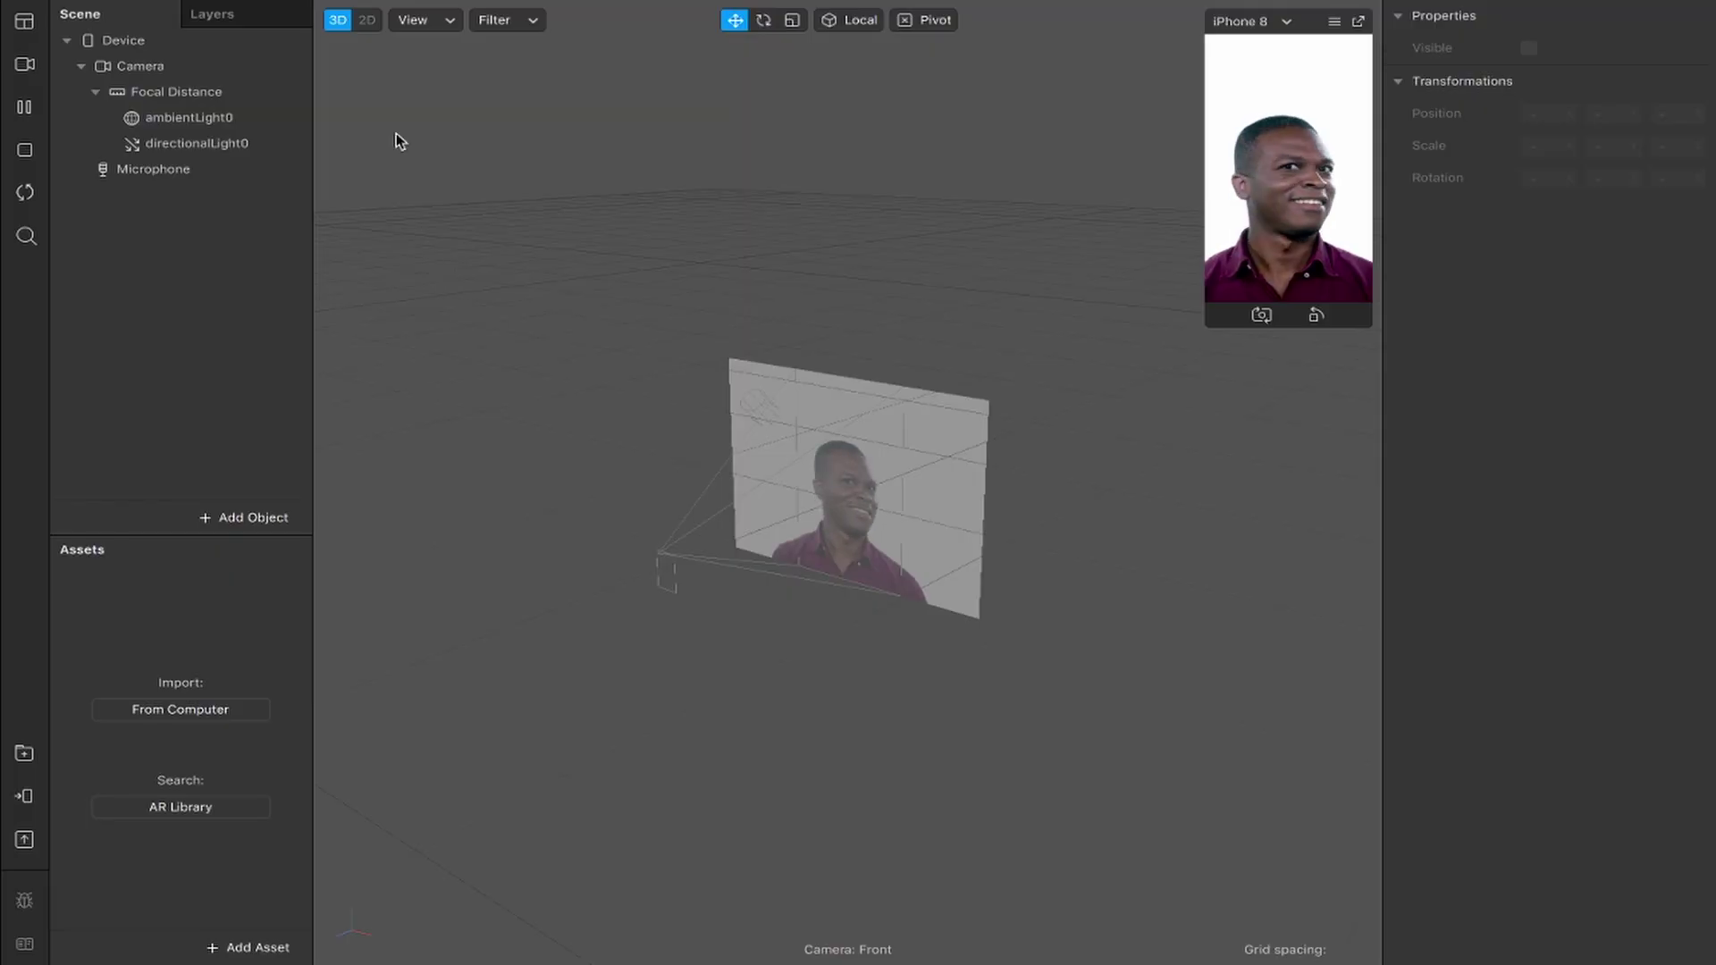
- Switch the viewport to 2D and show an enlarged Patch Editor
{"action": "left_click", "coordinate": [371, 22]}
{"action": "left_click", "coordinate": [340, 11]}
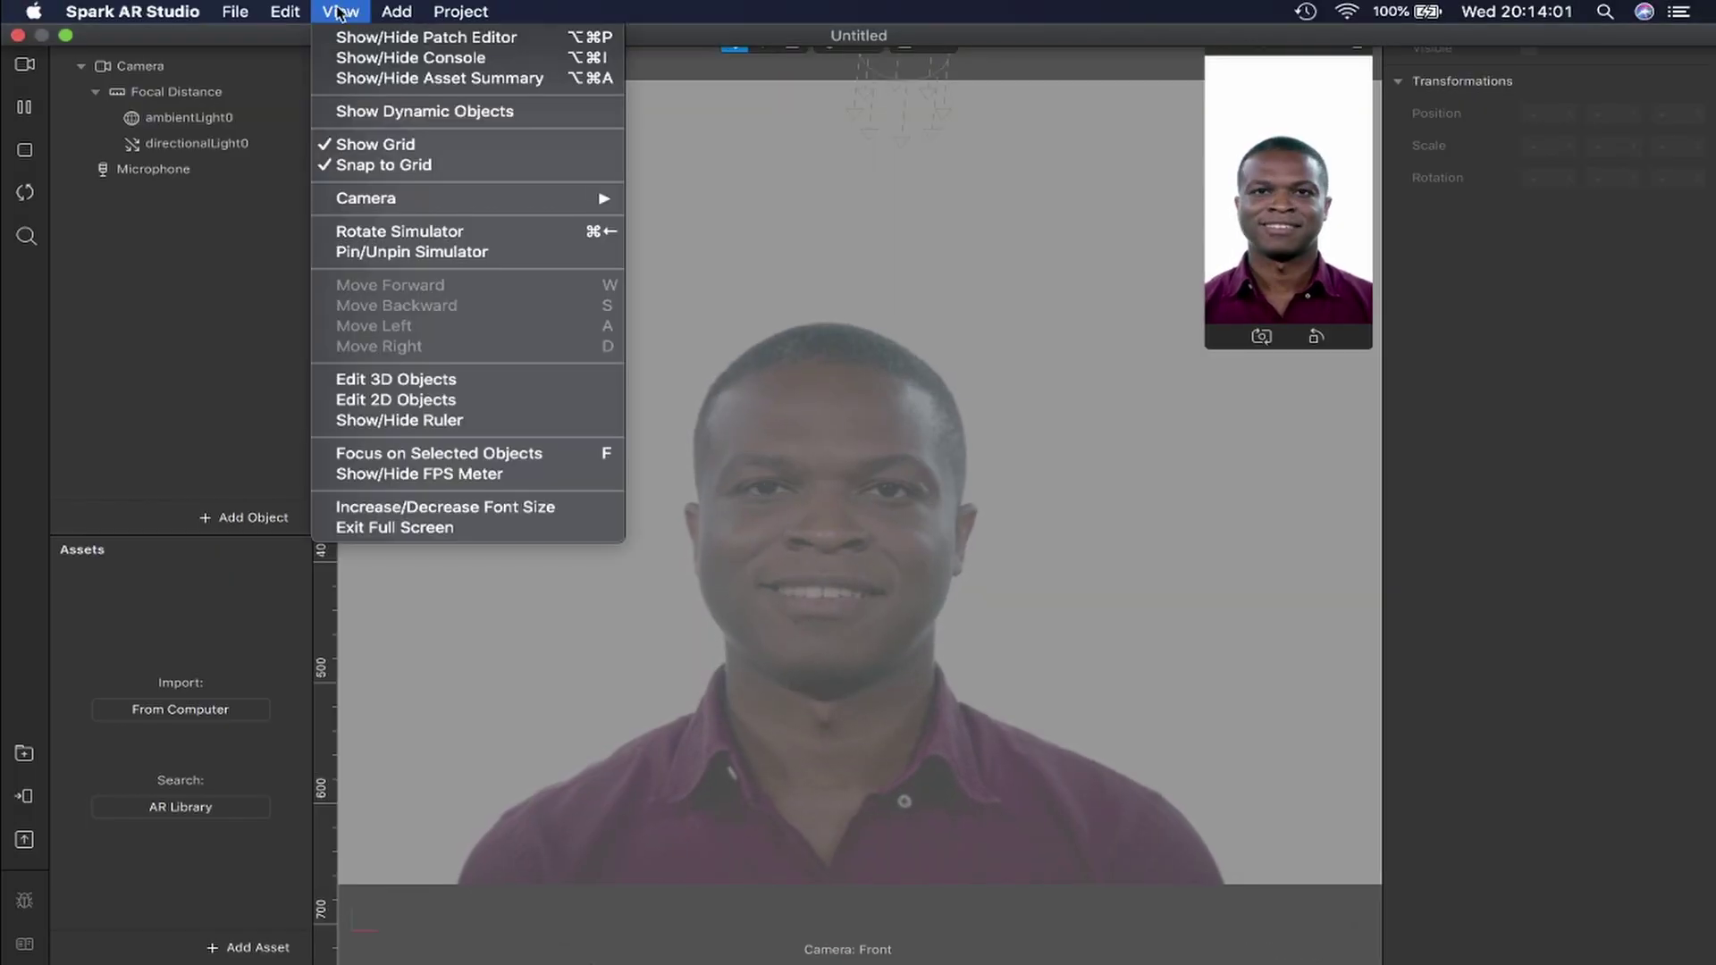
{"action": "left_click", "coordinate": [354, 37]}
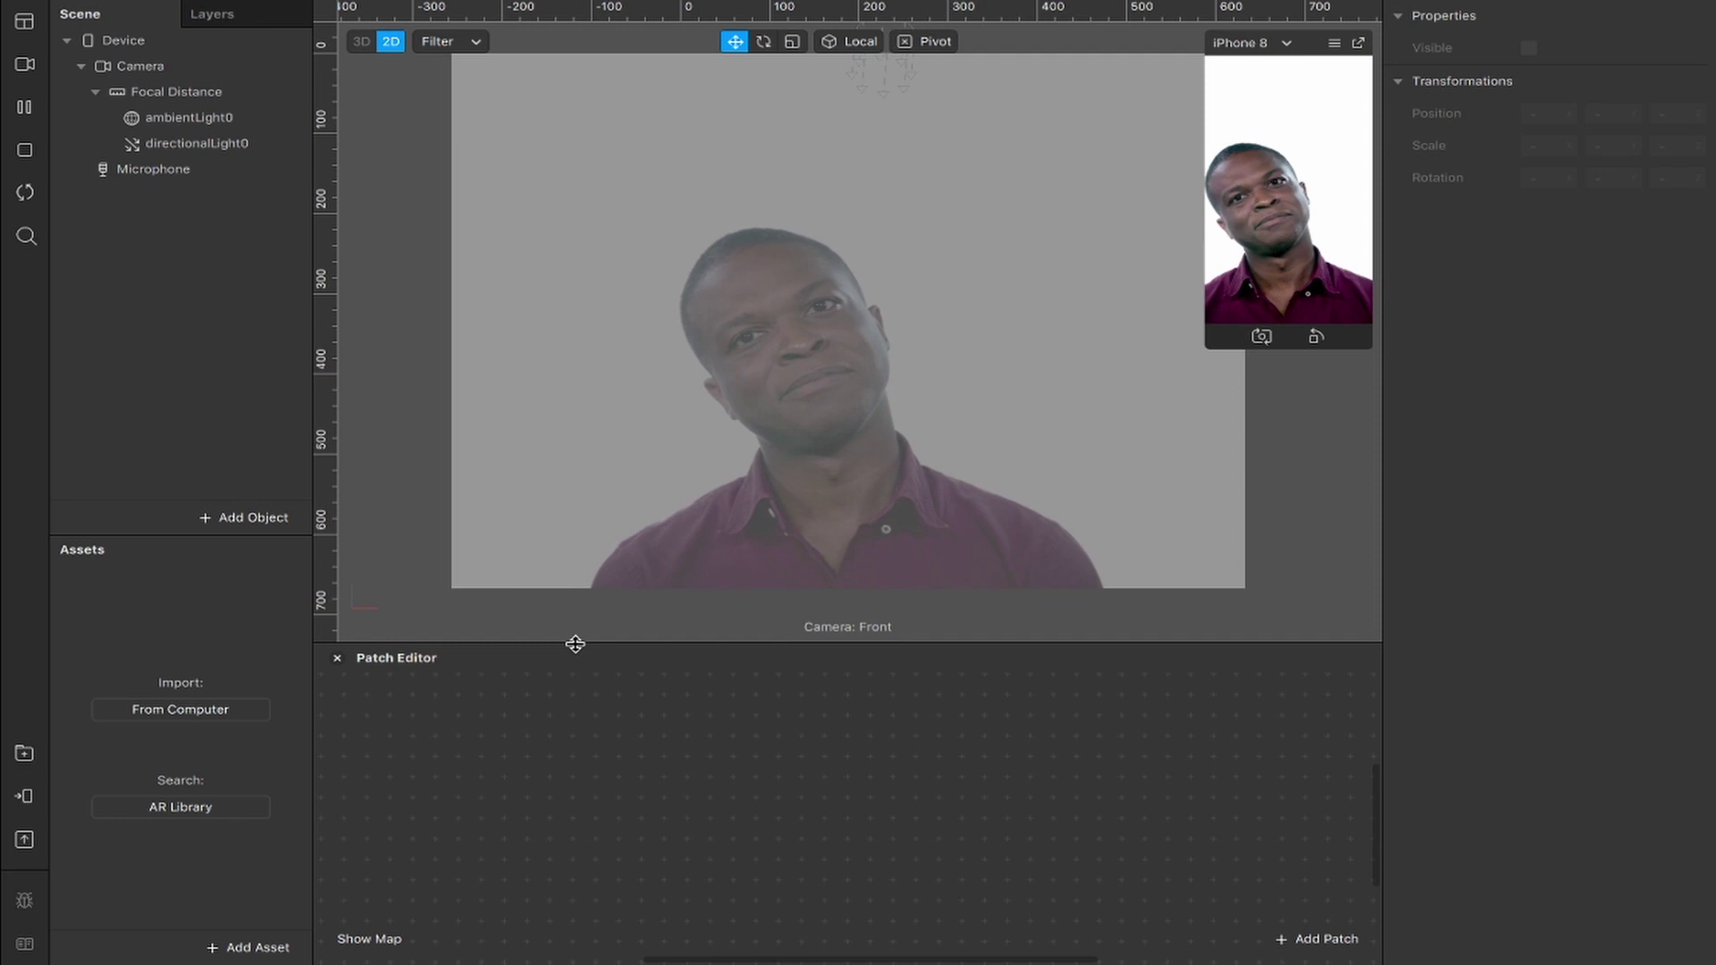
{"action": "left_click_drag", "start_coordinate": [574, 640], "coordinate": [575, 525]}
- Add a canvas rectangle with relative width and height and assign it a new material0
{"action": "right_click", "coordinate": [156, 253]}
{"action": "mouse_move", "coordinate": [322, 264]}
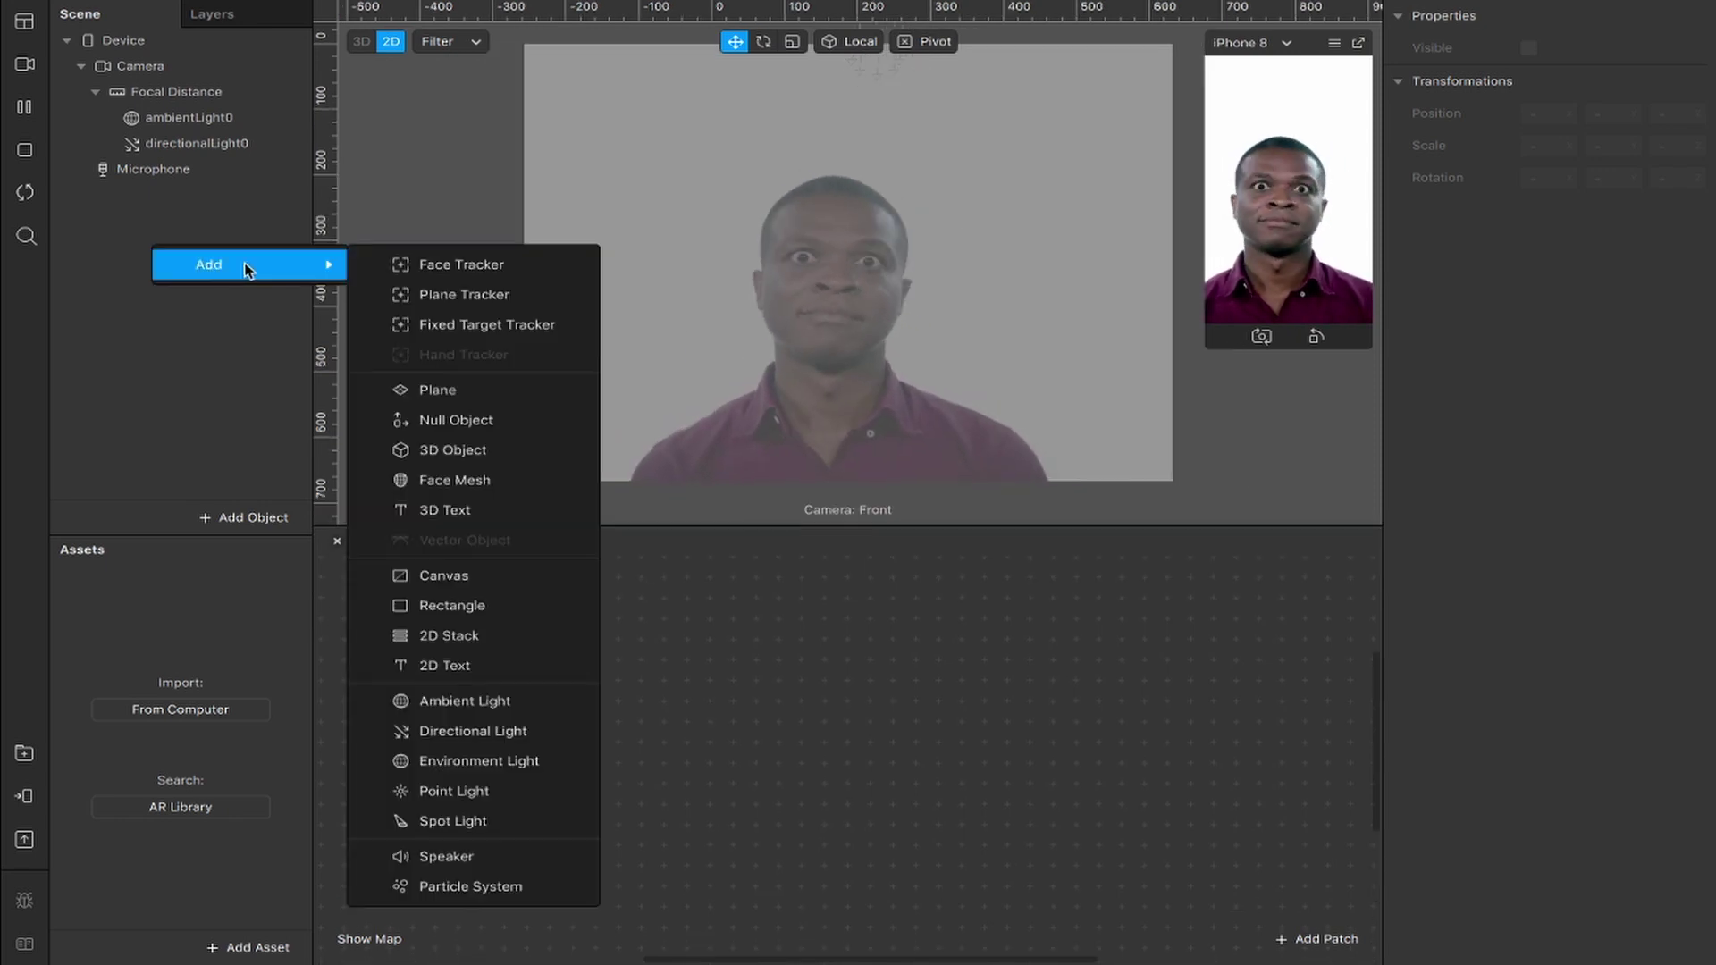
{"action": "left_click", "coordinate": [486, 607]}
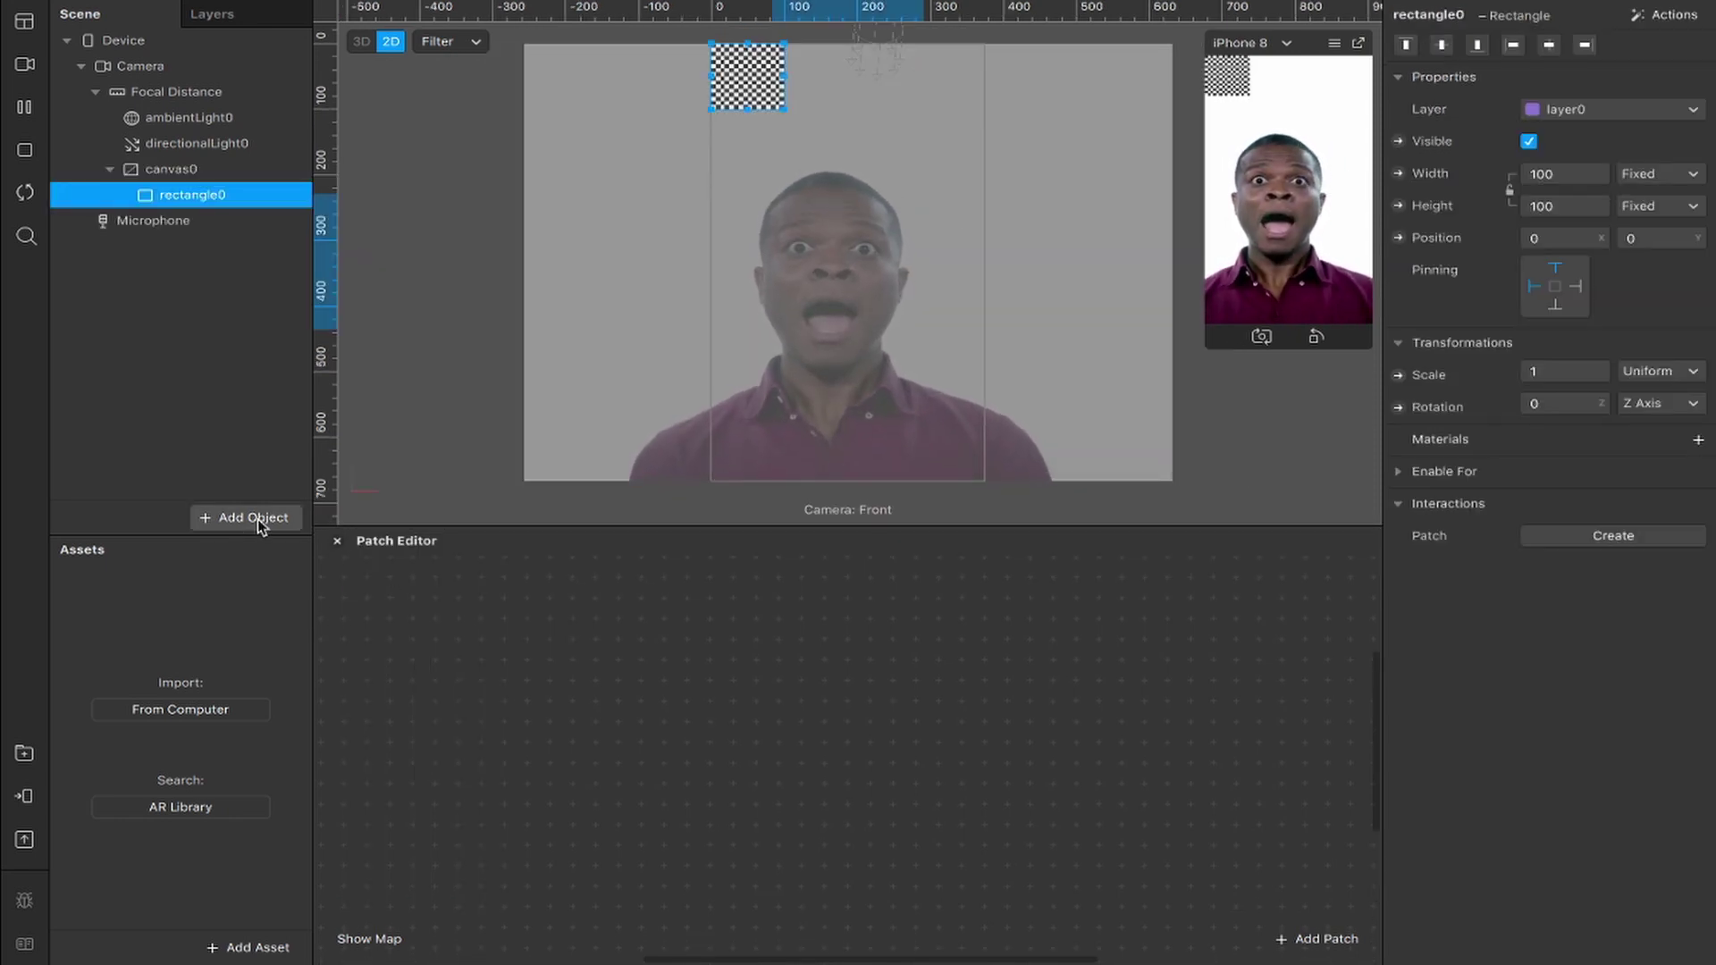
{"action": "left_click", "coordinate": [1659, 173]}
{"action": "left_click", "coordinate": [1659, 205]}
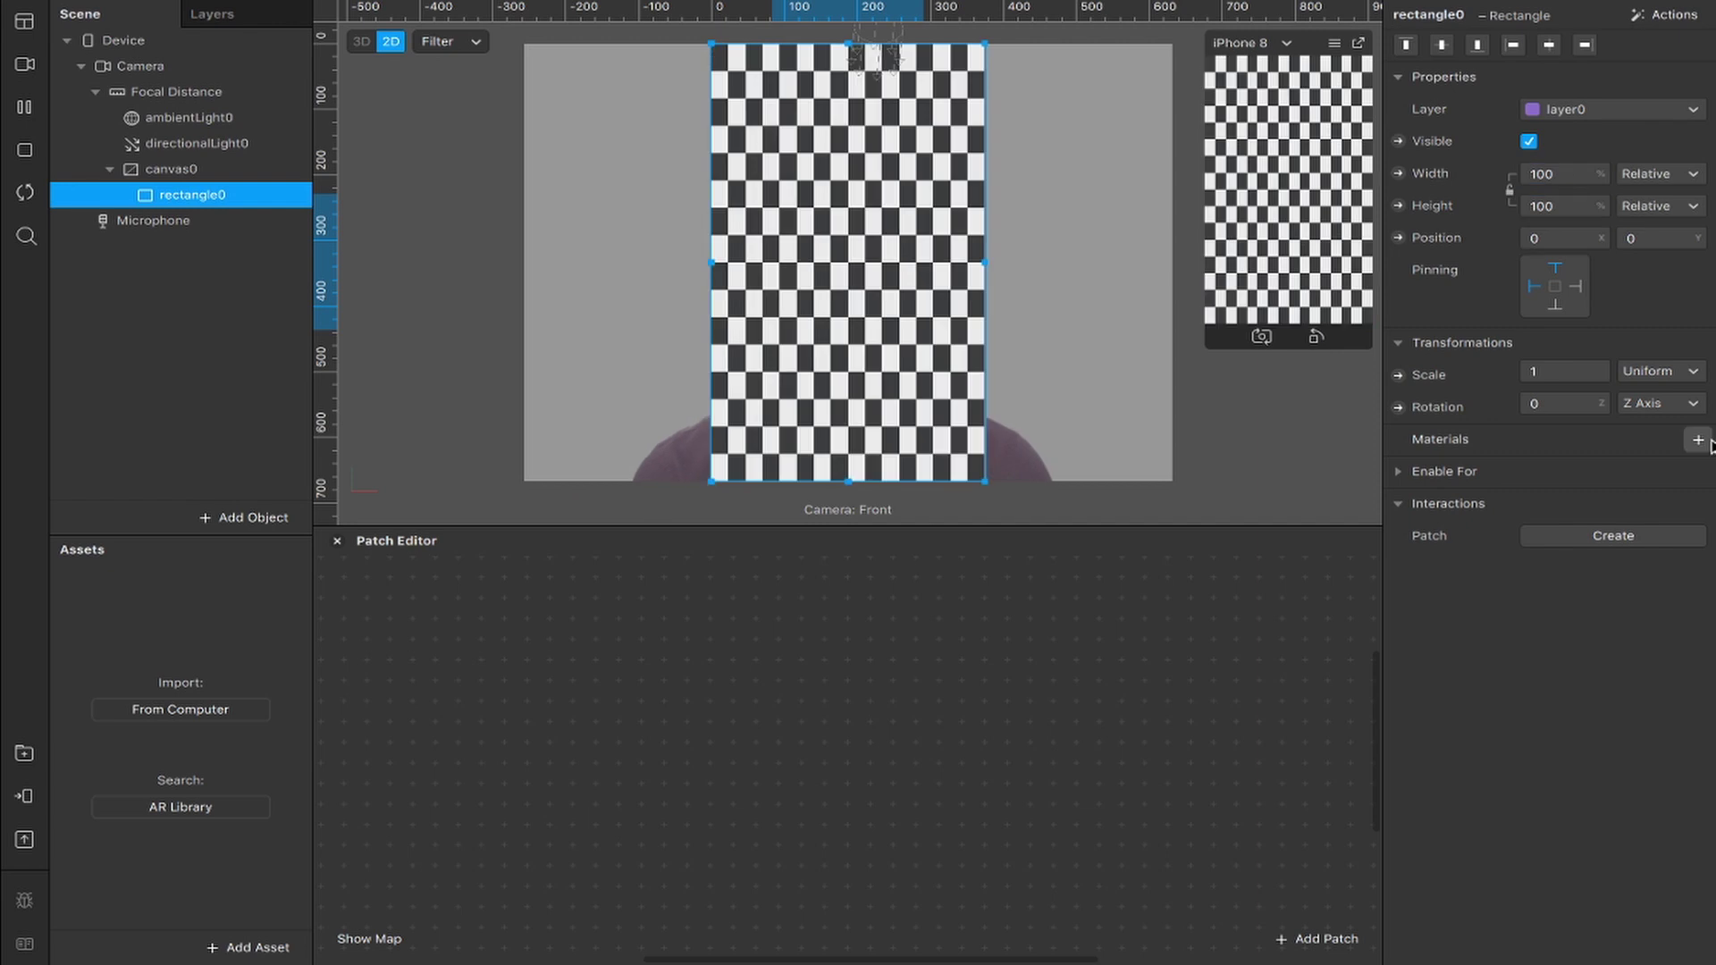
{"action": "left_click", "coordinate": [1698, 440]}
{"action": "left_click", "coordinate": [182, 602]}
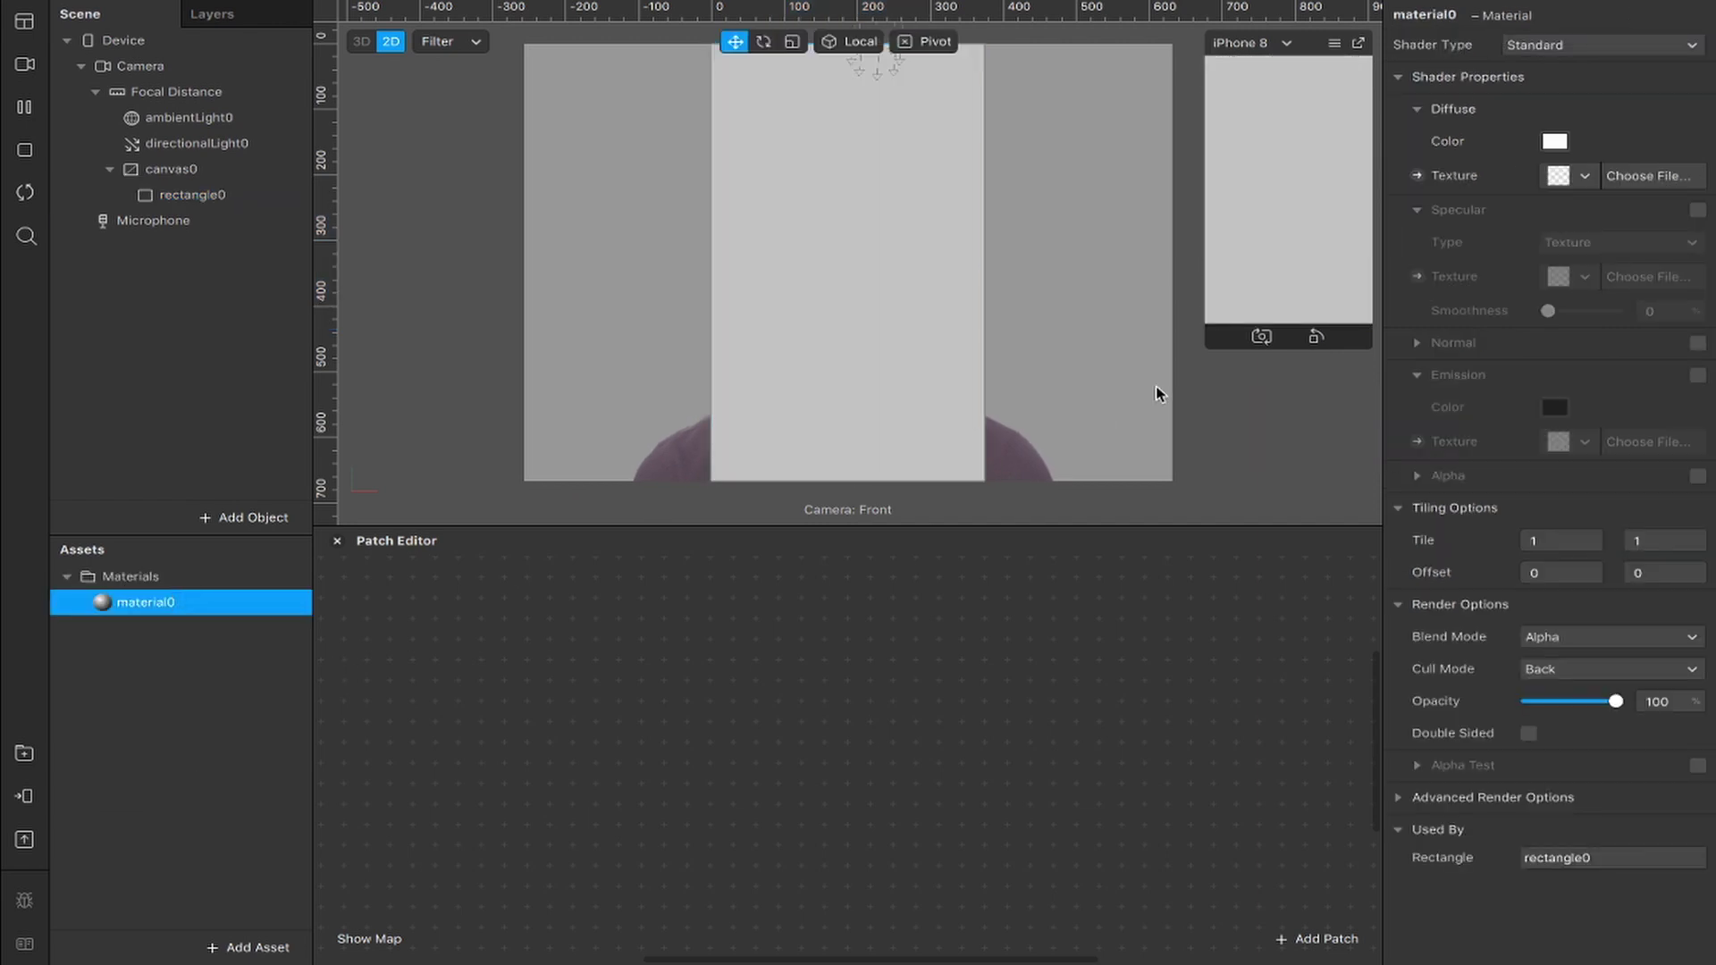
- Expose material0's Diffuse Texture as a patch and bring the camera's cameraTexture0 into the graph
{"action": "left_click", "coordinate": [1417, 176]}
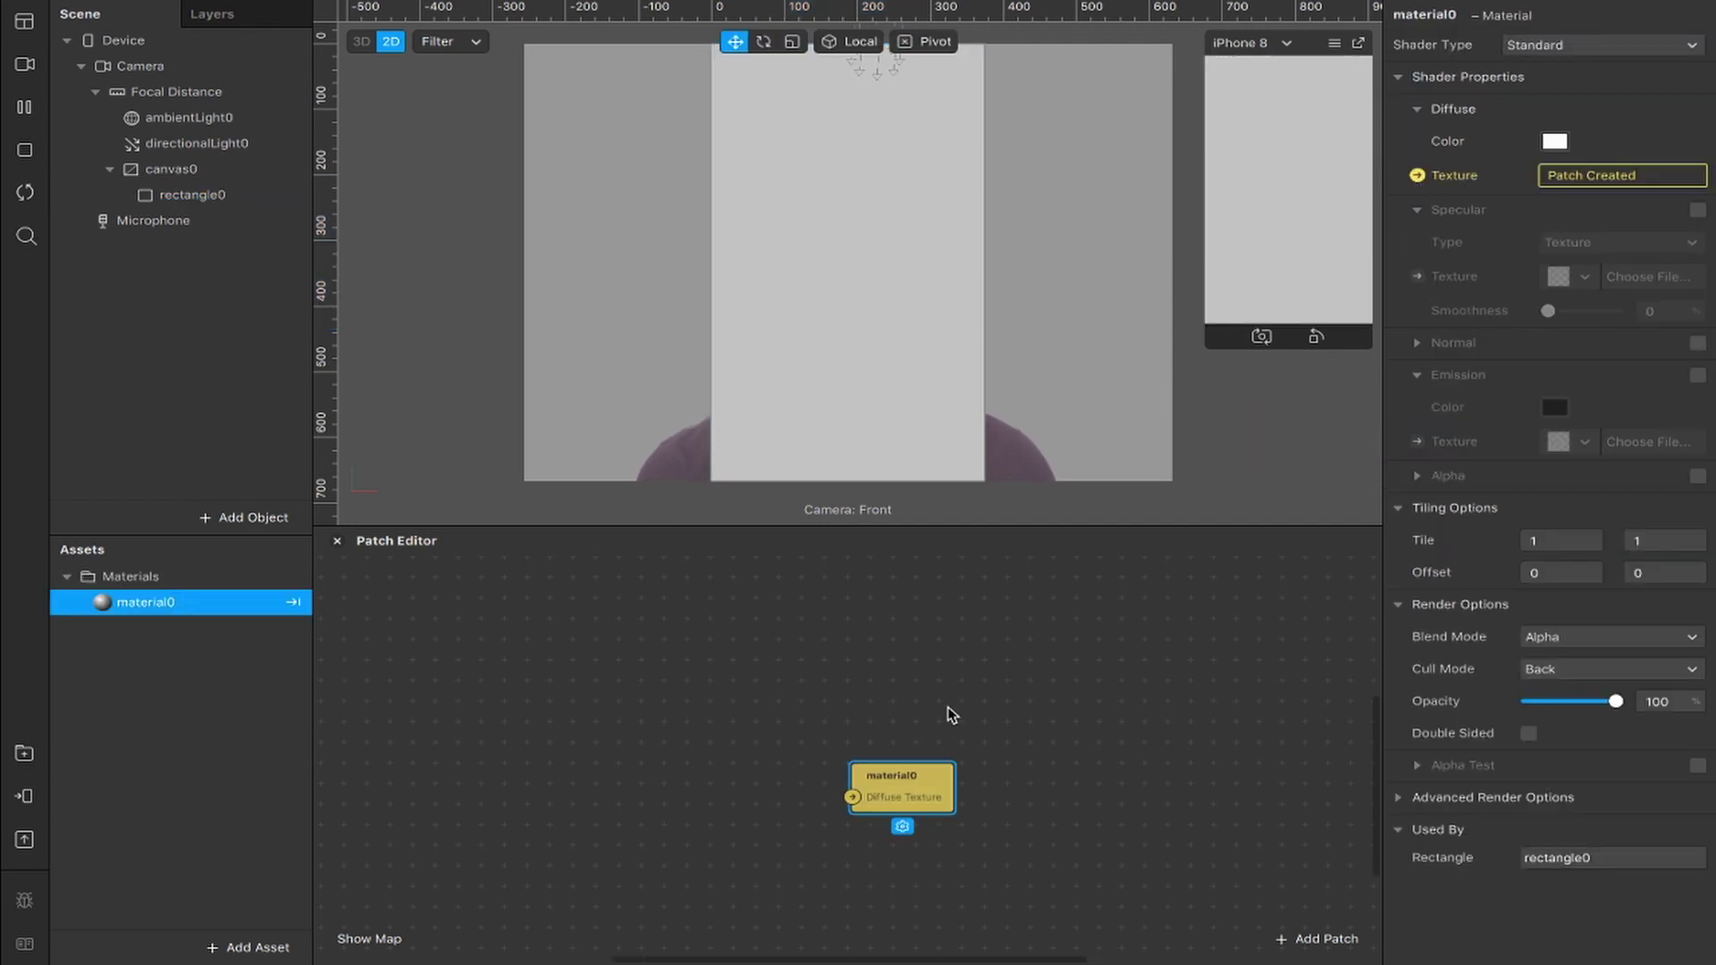
{"action": "left_click_drag", "start_coordinate": [931, 772], "coordinate": [1199, 627]}
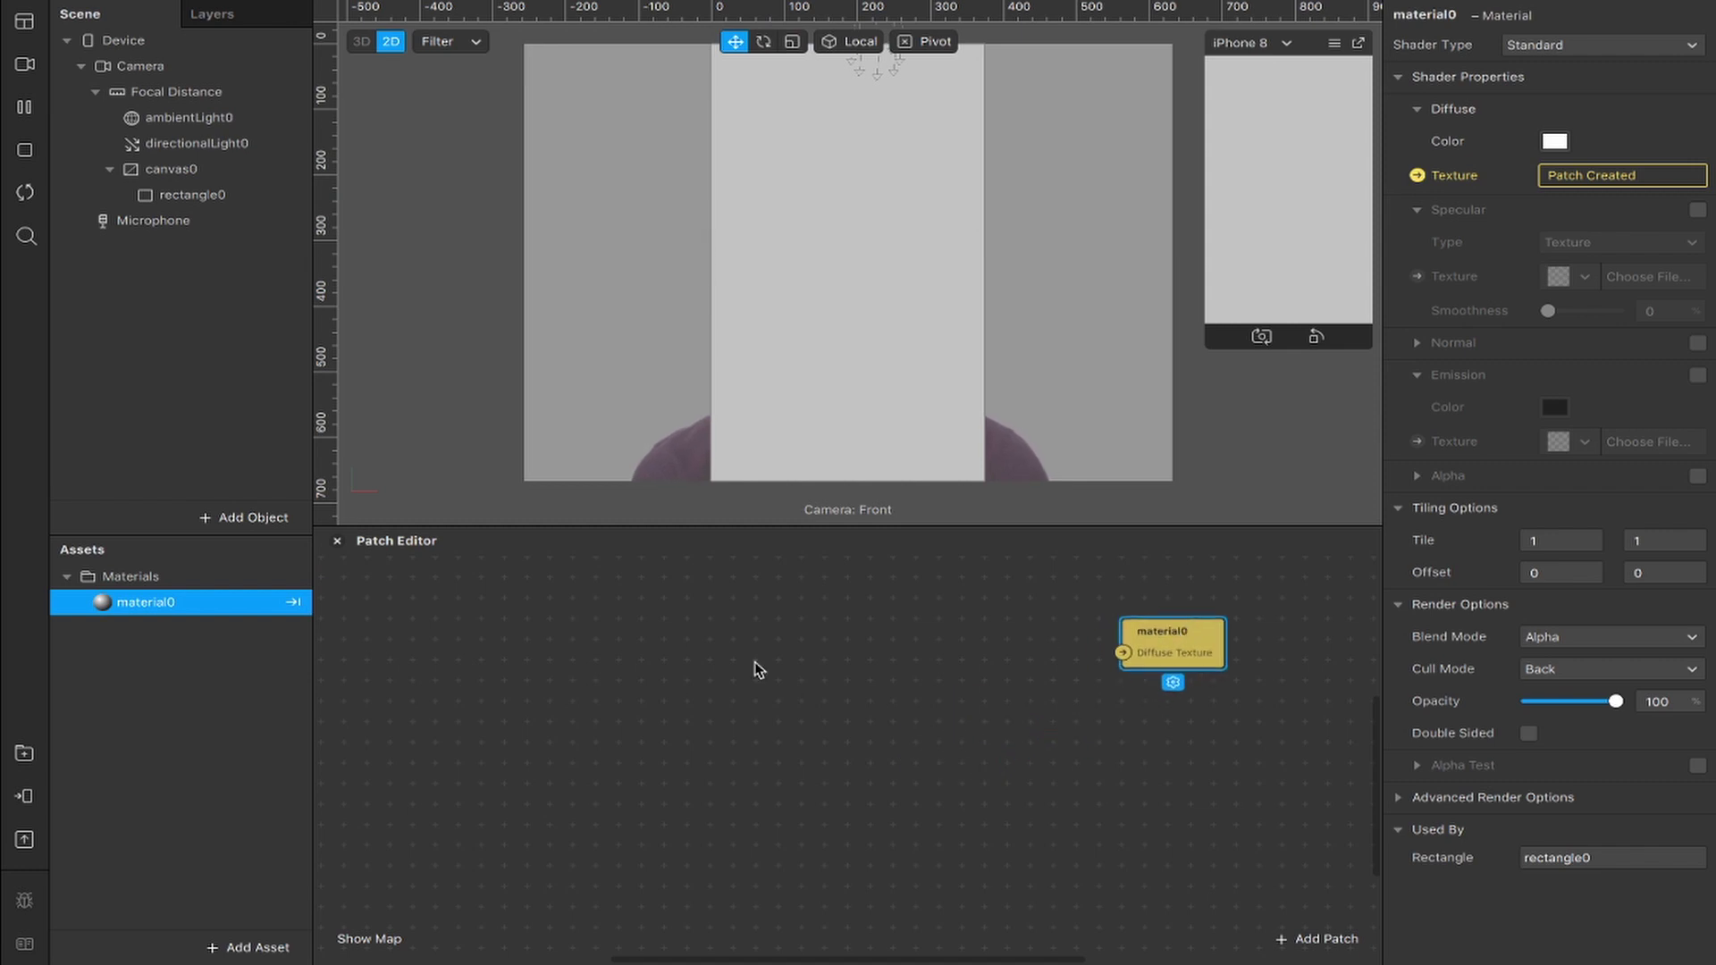
{"action": "left_click", "coordinate": [143, 66]}
{"action": "left_click", "coordinate": [1697, 174]}
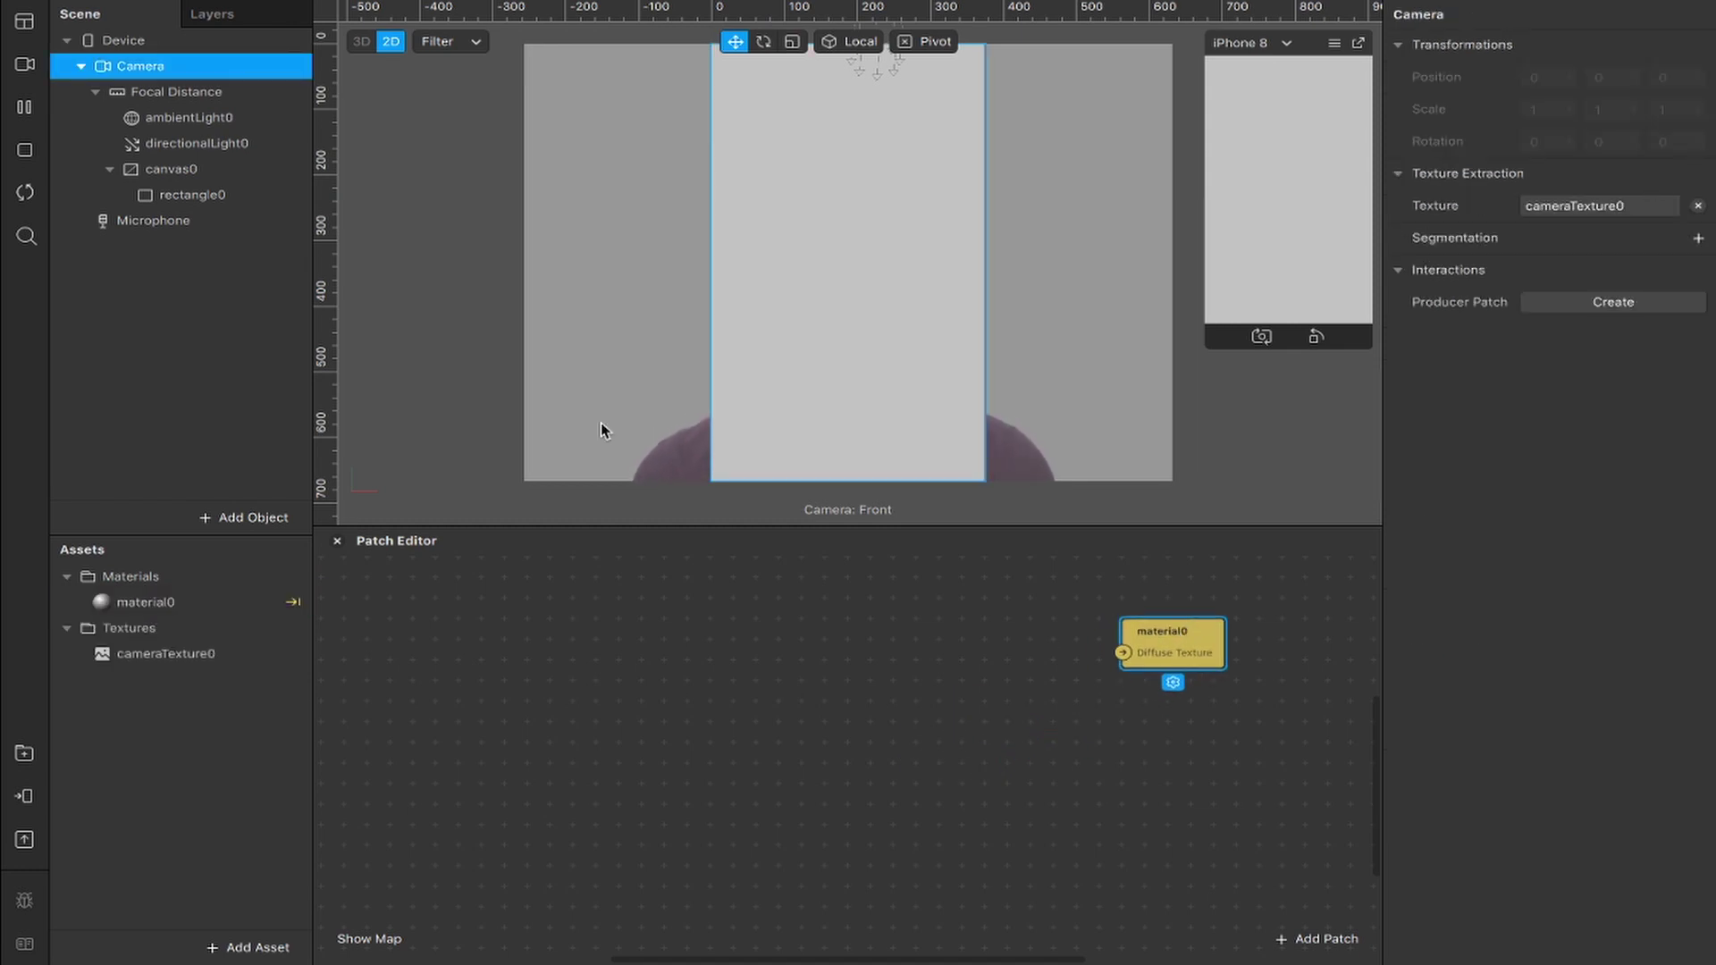
{"action": "left_click", "coordinate": [178, 655]}
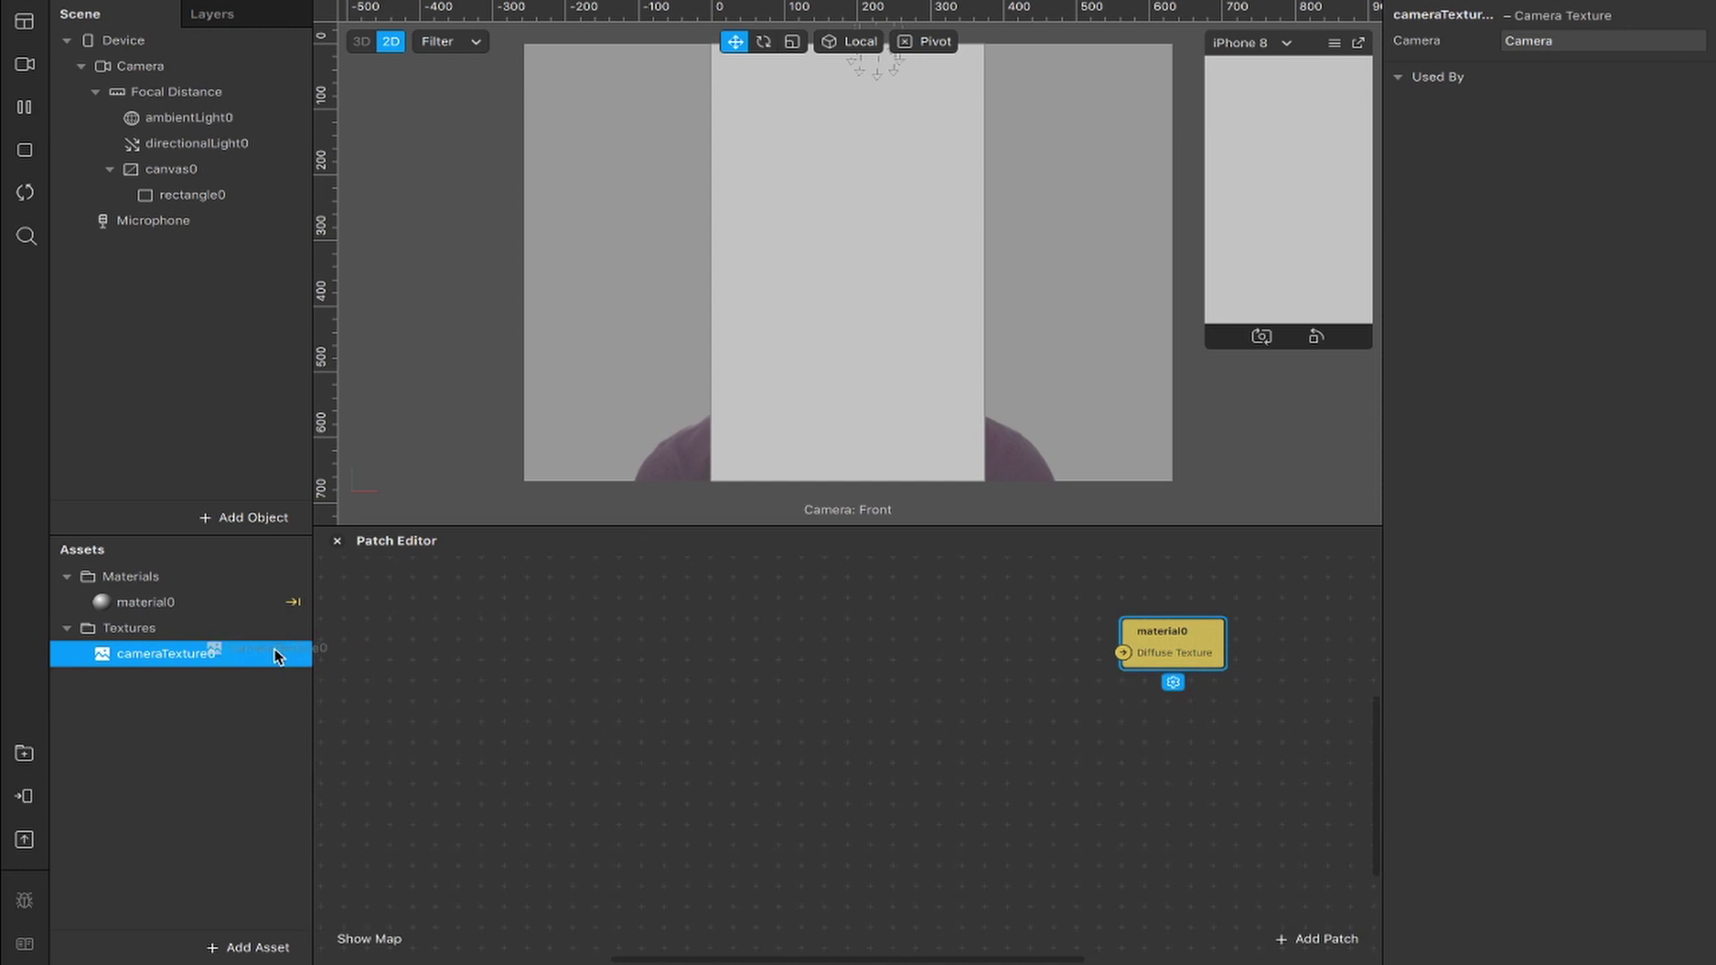
{"action": "left_click_drag", "start_coordinate": [273, 655], "coordinate": [608, 688]}
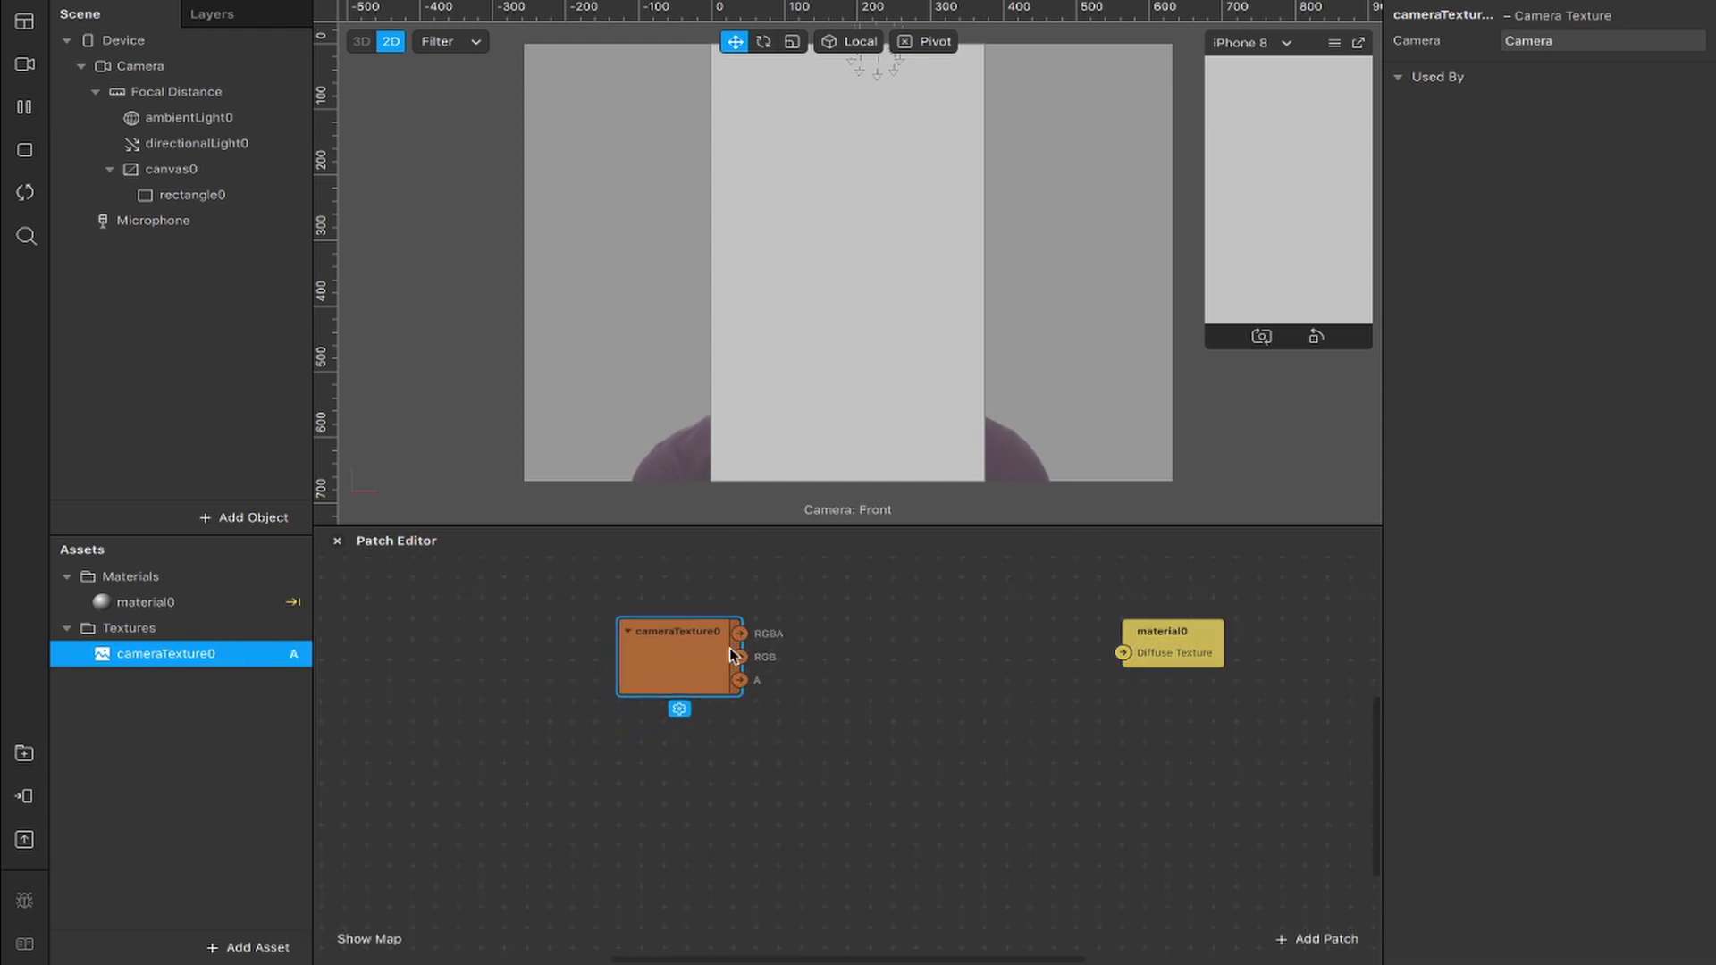
- Route cameraTexture0's RGBA through a Texture Transform into material0's Diffuse Texture
{"action": "left_click_drag", "start_coordinate": [740, 634], "coordinate": [801, 631]}
{"action": "type", "text": "texture"}
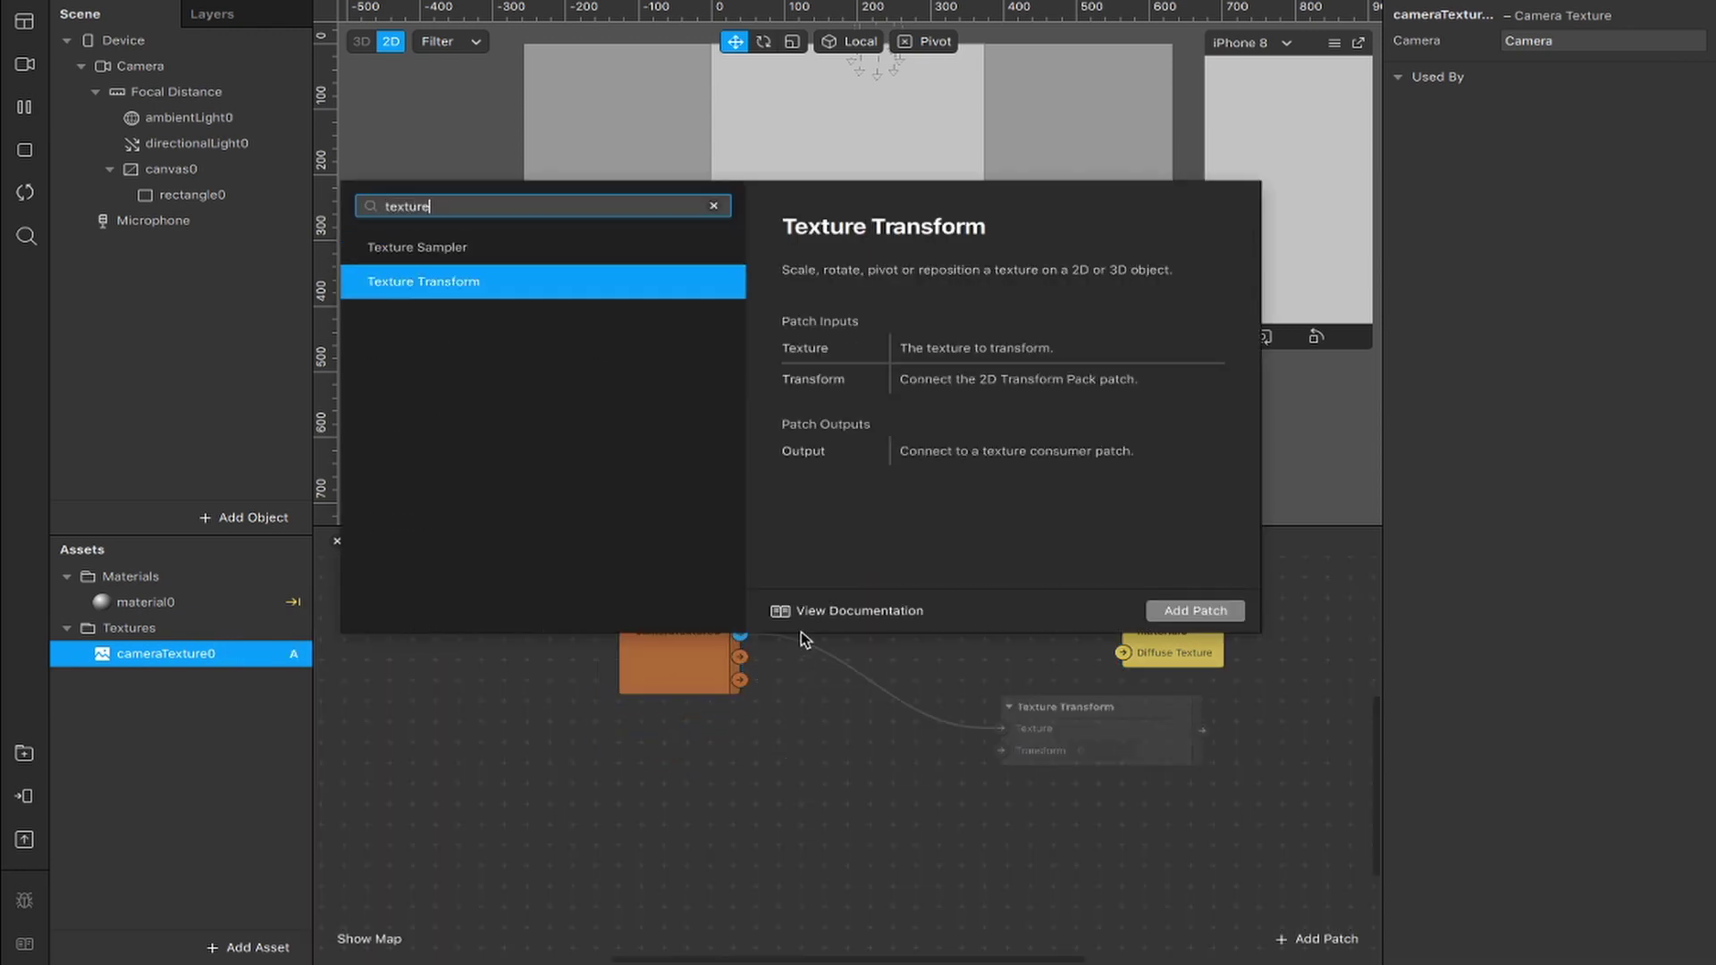
{"action": "key", "text": "Return"}
{"action": "left_click_drag", "start_coordinate": [1126, 711], "coordinate": [950, 657]}
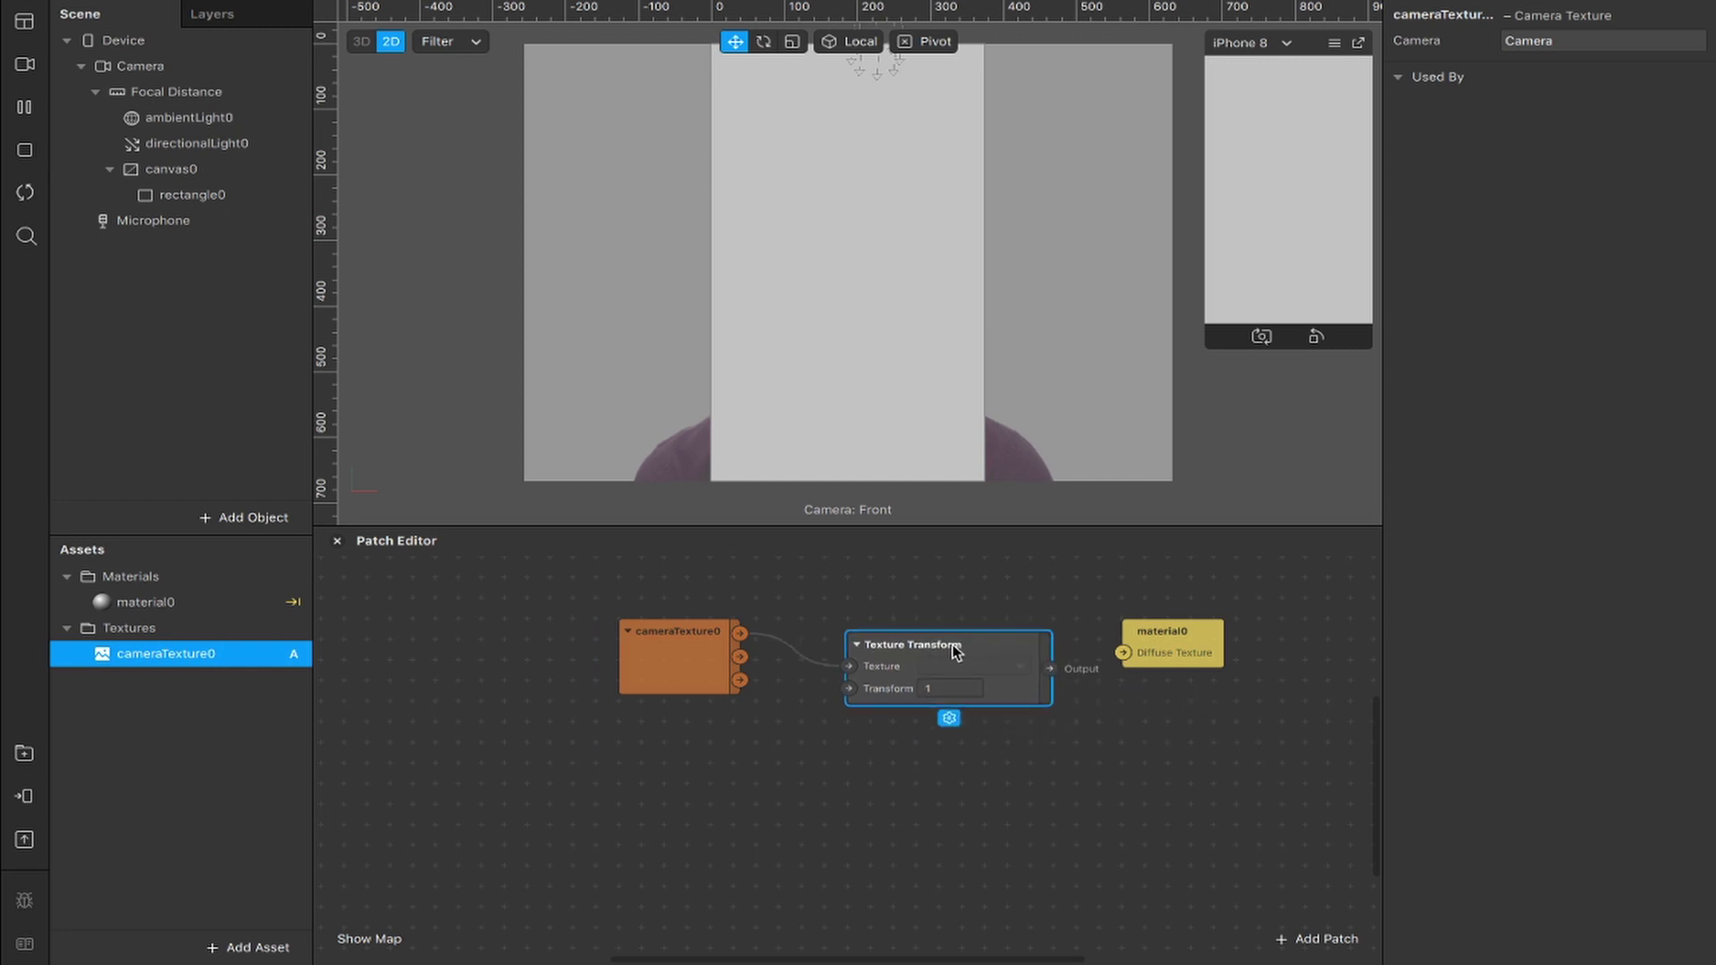
{"action": "left_click_drag", "start_coordinate": [1070, 644], "coordinate": [1123, 652]}
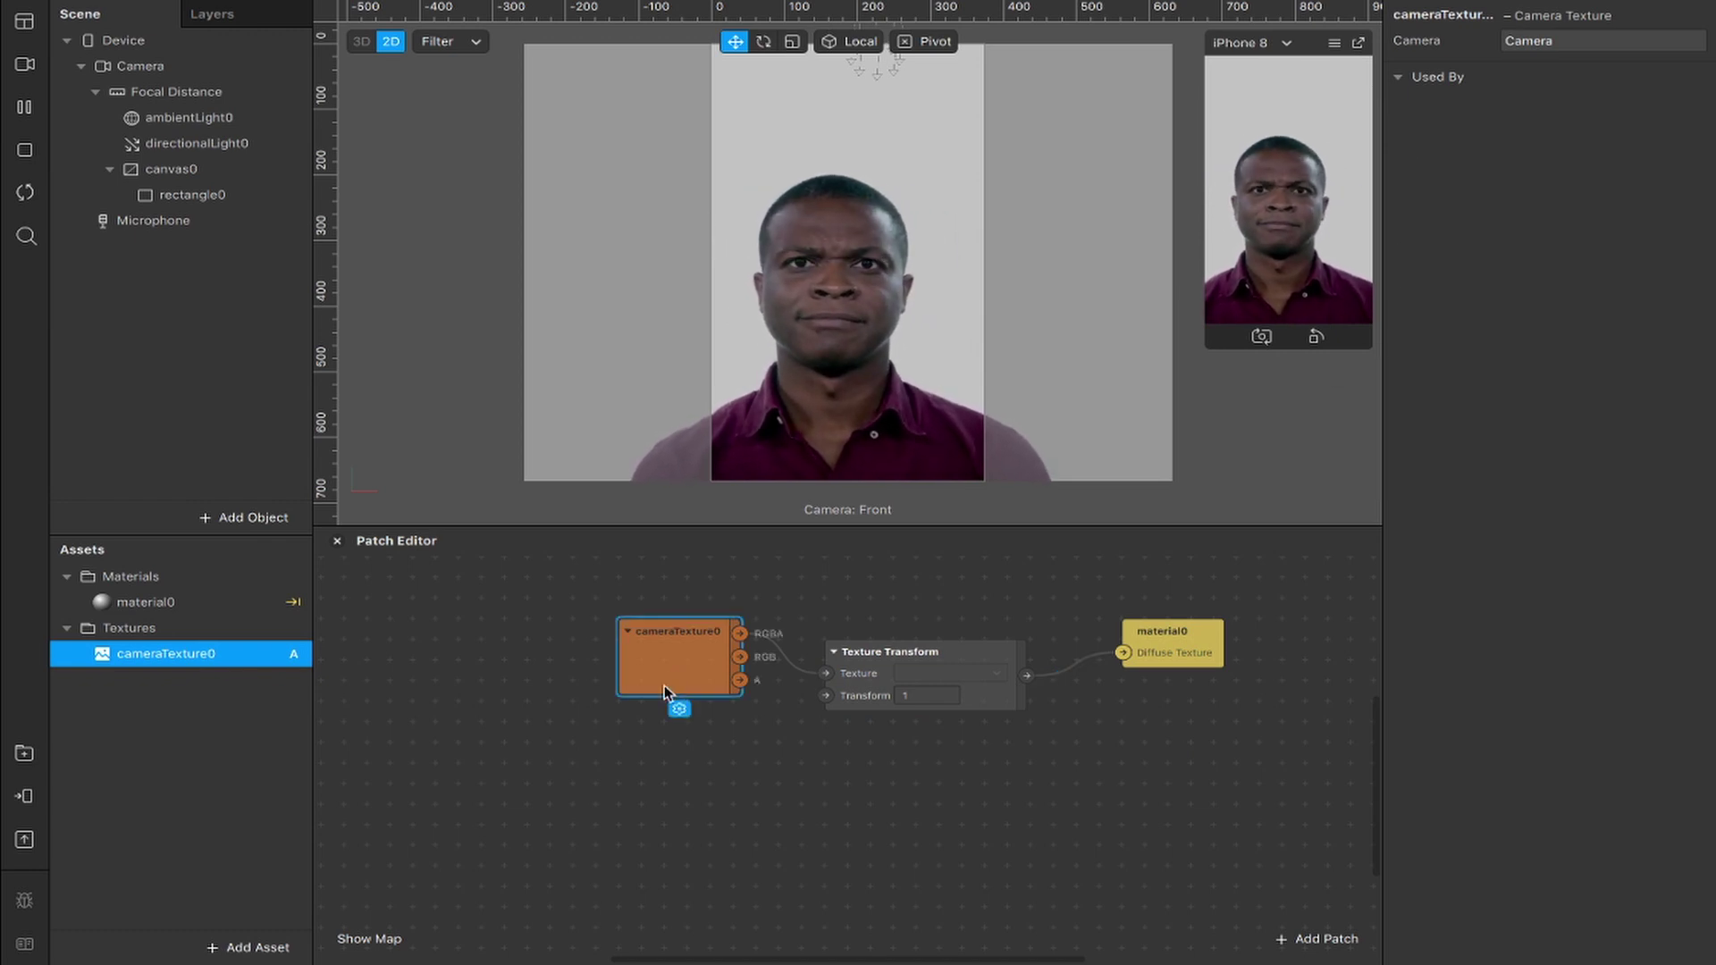
- Add a Loop Animation patch to the patch graph
{"action": "double_click", "coordinate": [500, 765]}
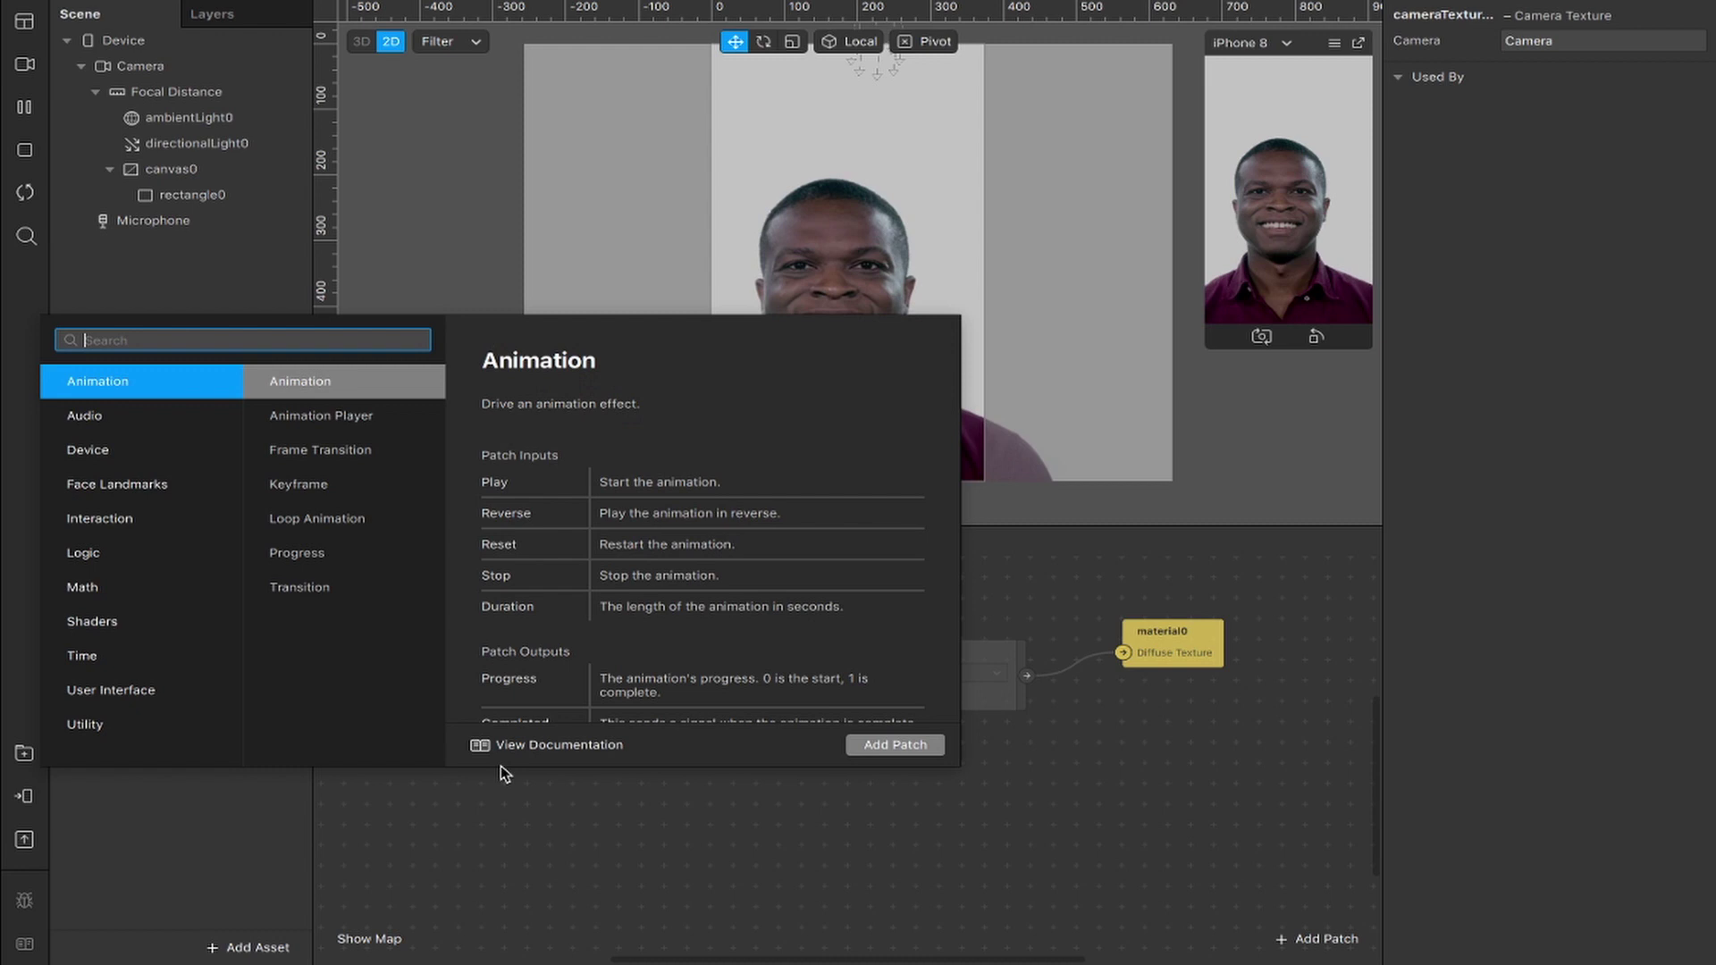
{"action": "type", "text": "loop"}
{"action": "key", "text": "Return"}
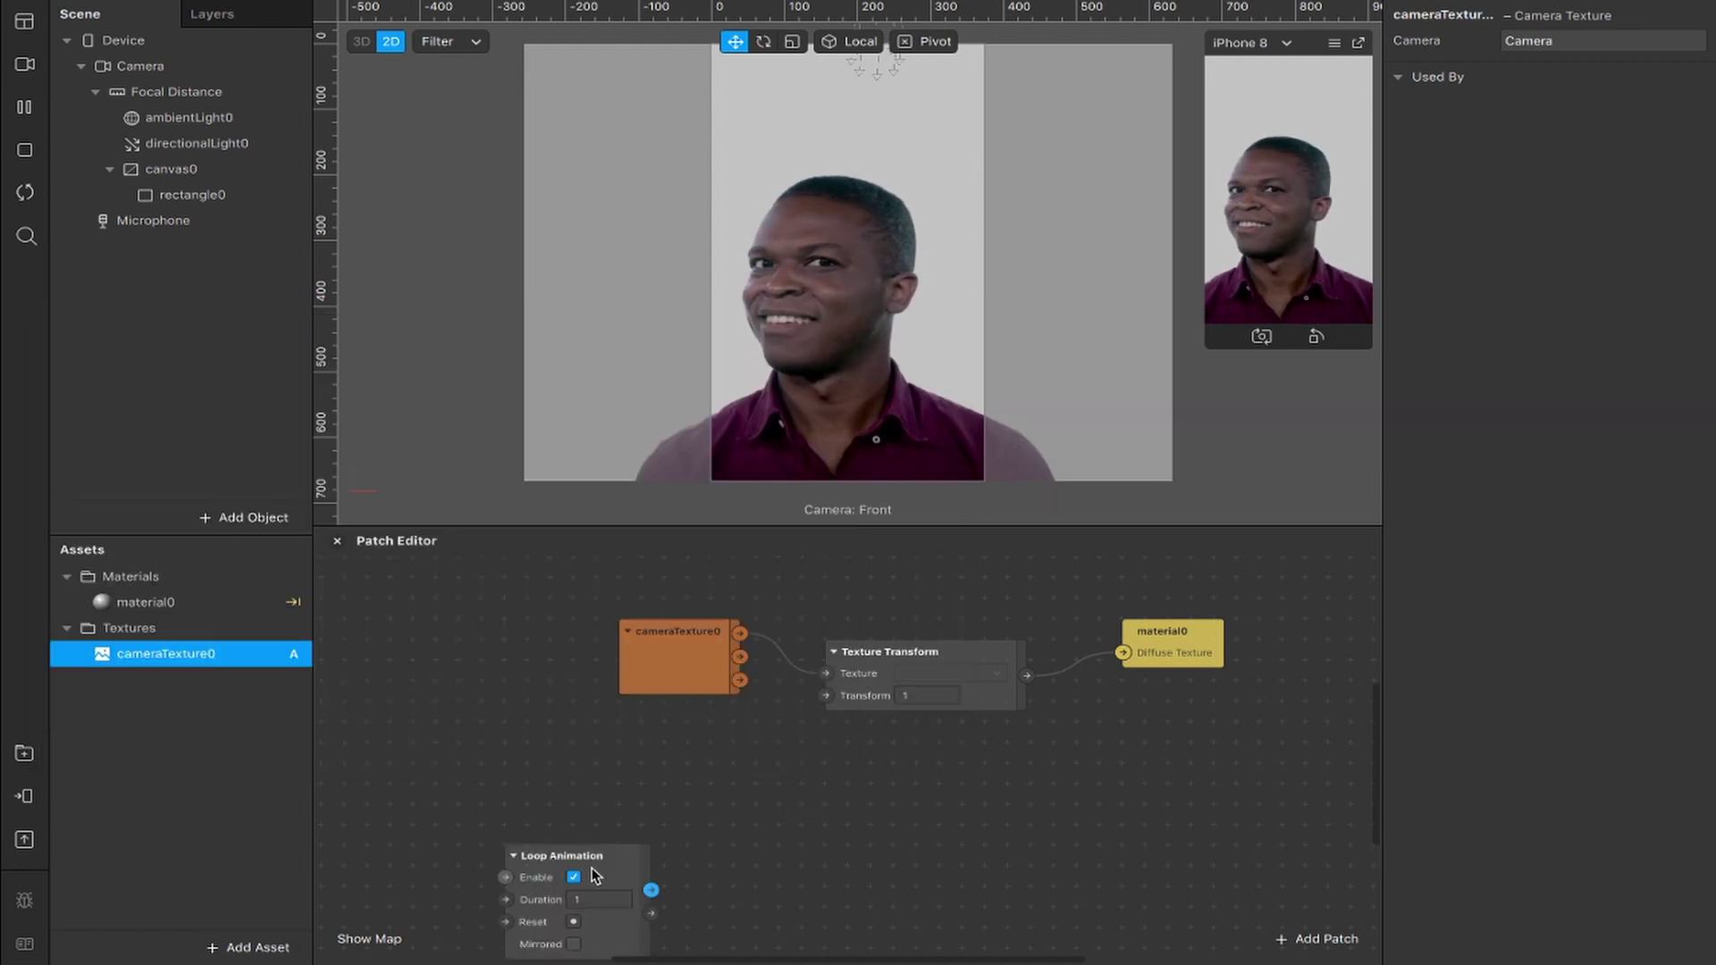
{"action": "left_click_drag", "start_coordinate": [596, 876], "coordinate": [542, 769]}
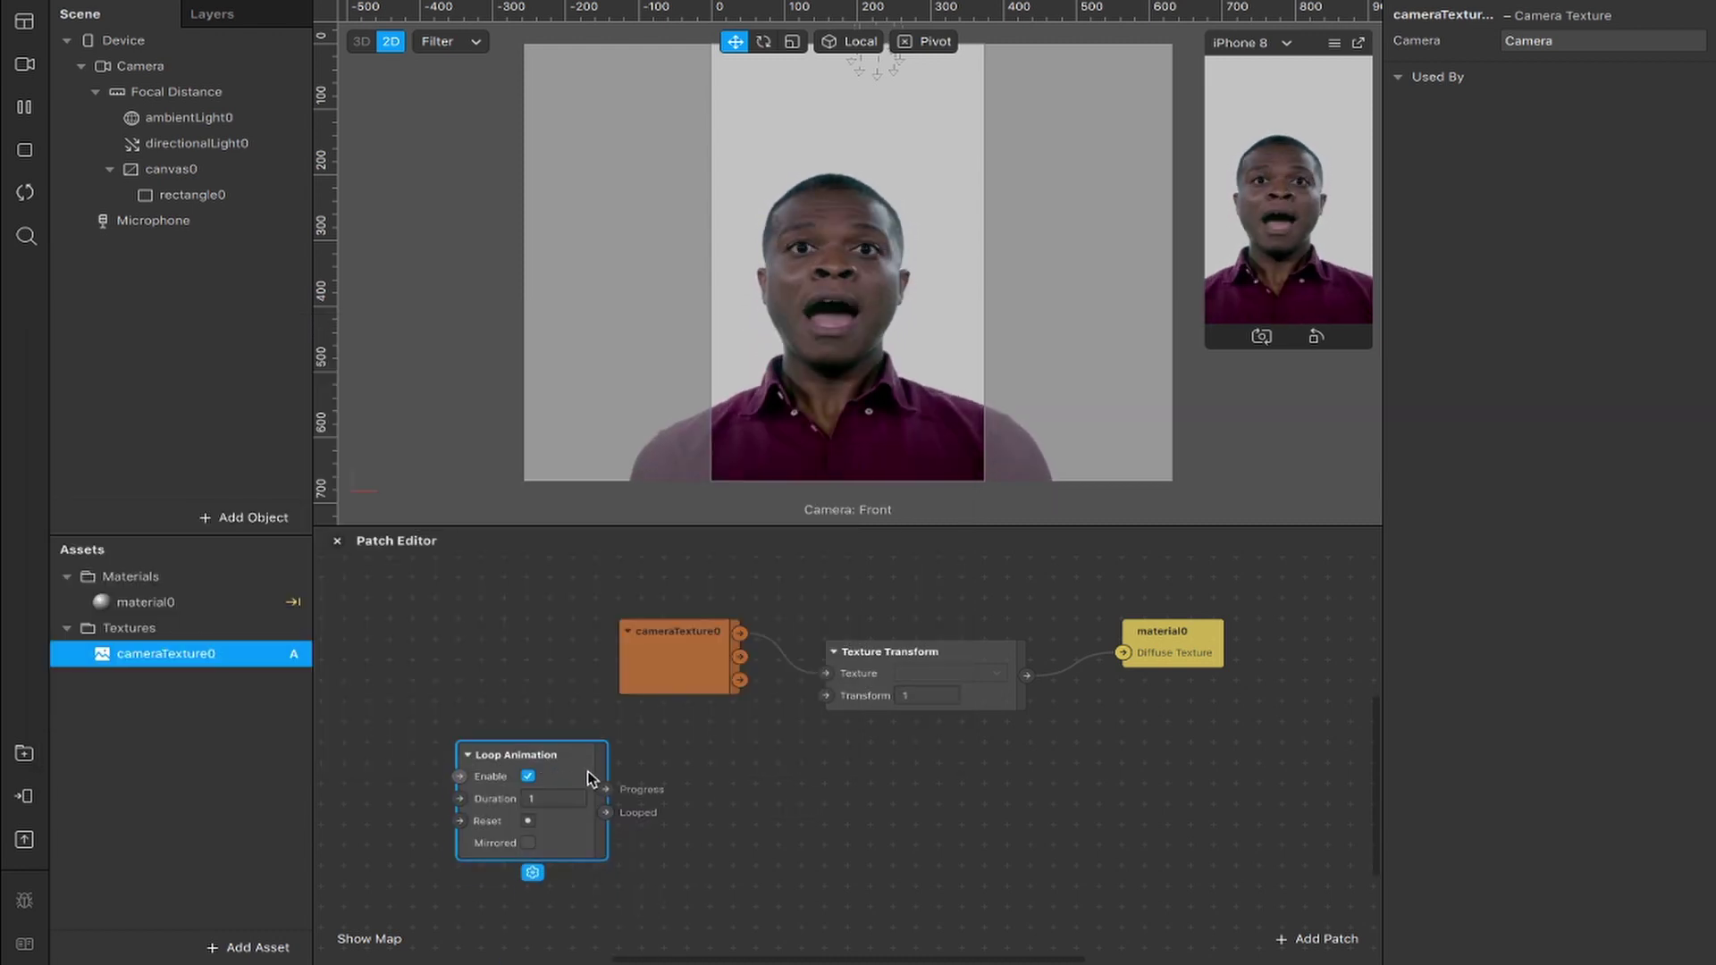
- Connect a Transition patch to Loop Animation's output and set its type to Vector 2
{"action": "left_click_drag", "start_coordinate": [656, 777], "coordinate": [717, 760]}
{"action": "type", "text": "tra"}
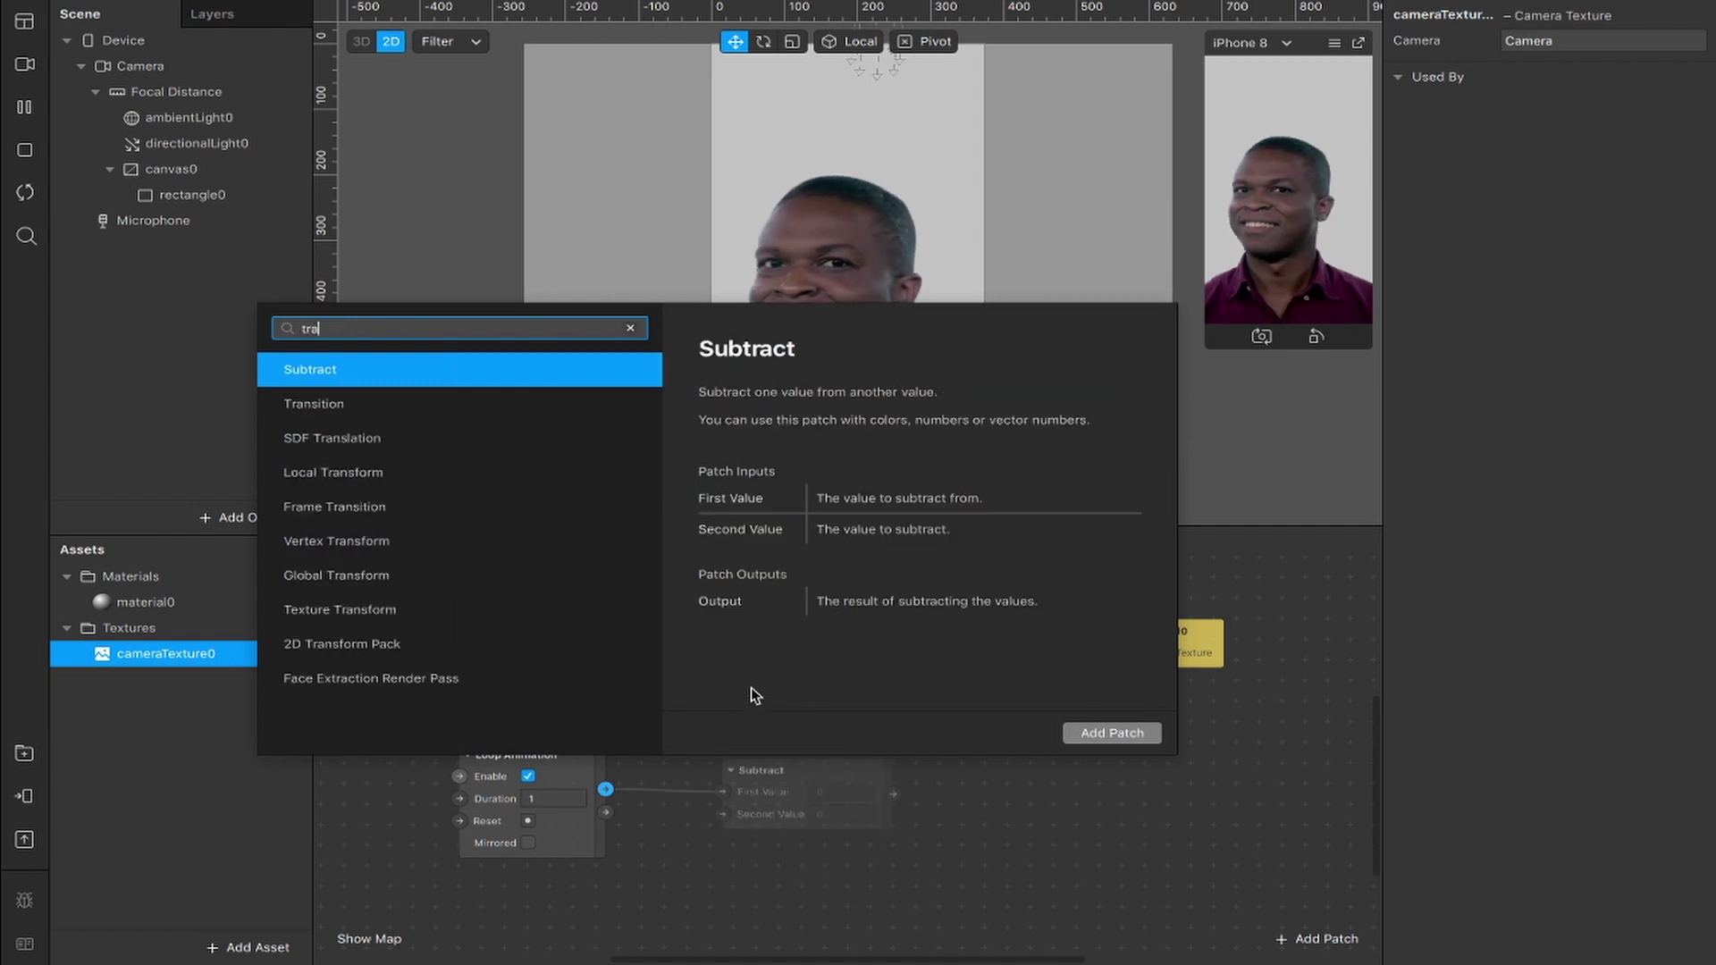
{"action": "key", "text": "Down"}
{"action": "key", "text": "Return"}
{"action": "left_click_drag", "start_coordinate": [871, 774], "coordinate": [838, 779]}
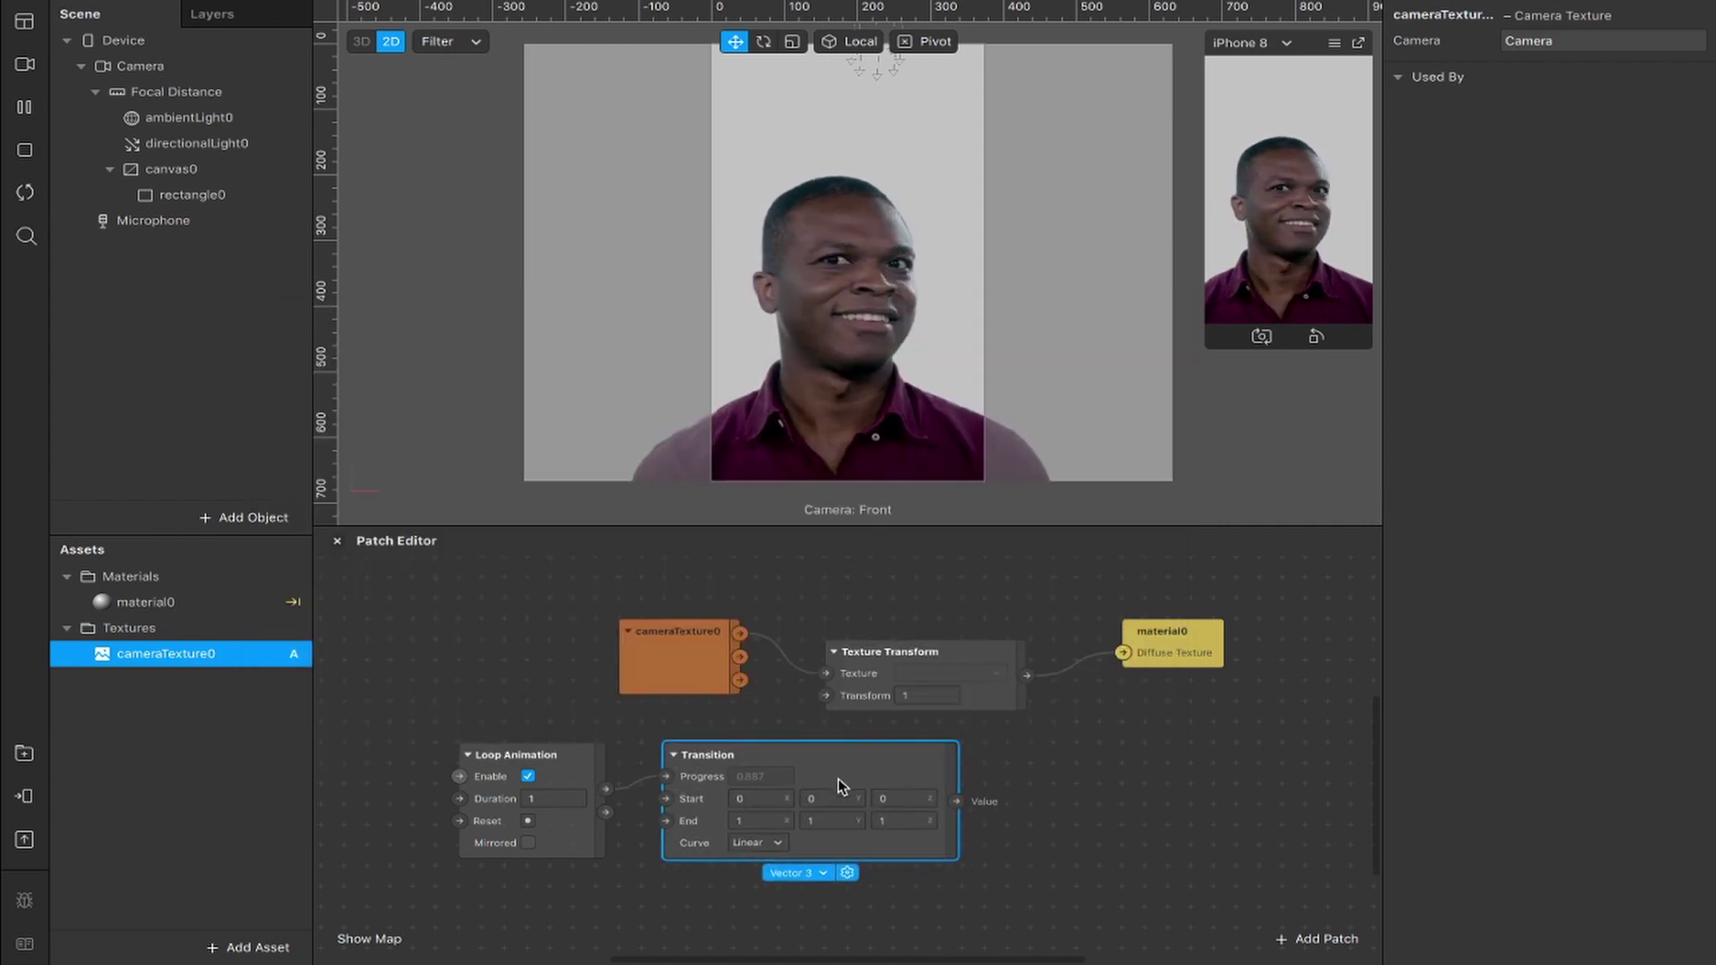
{"action": "left_click", "coordinate": [804, 876]}
{"action": "left_click", "coordinate": [852, 889]}
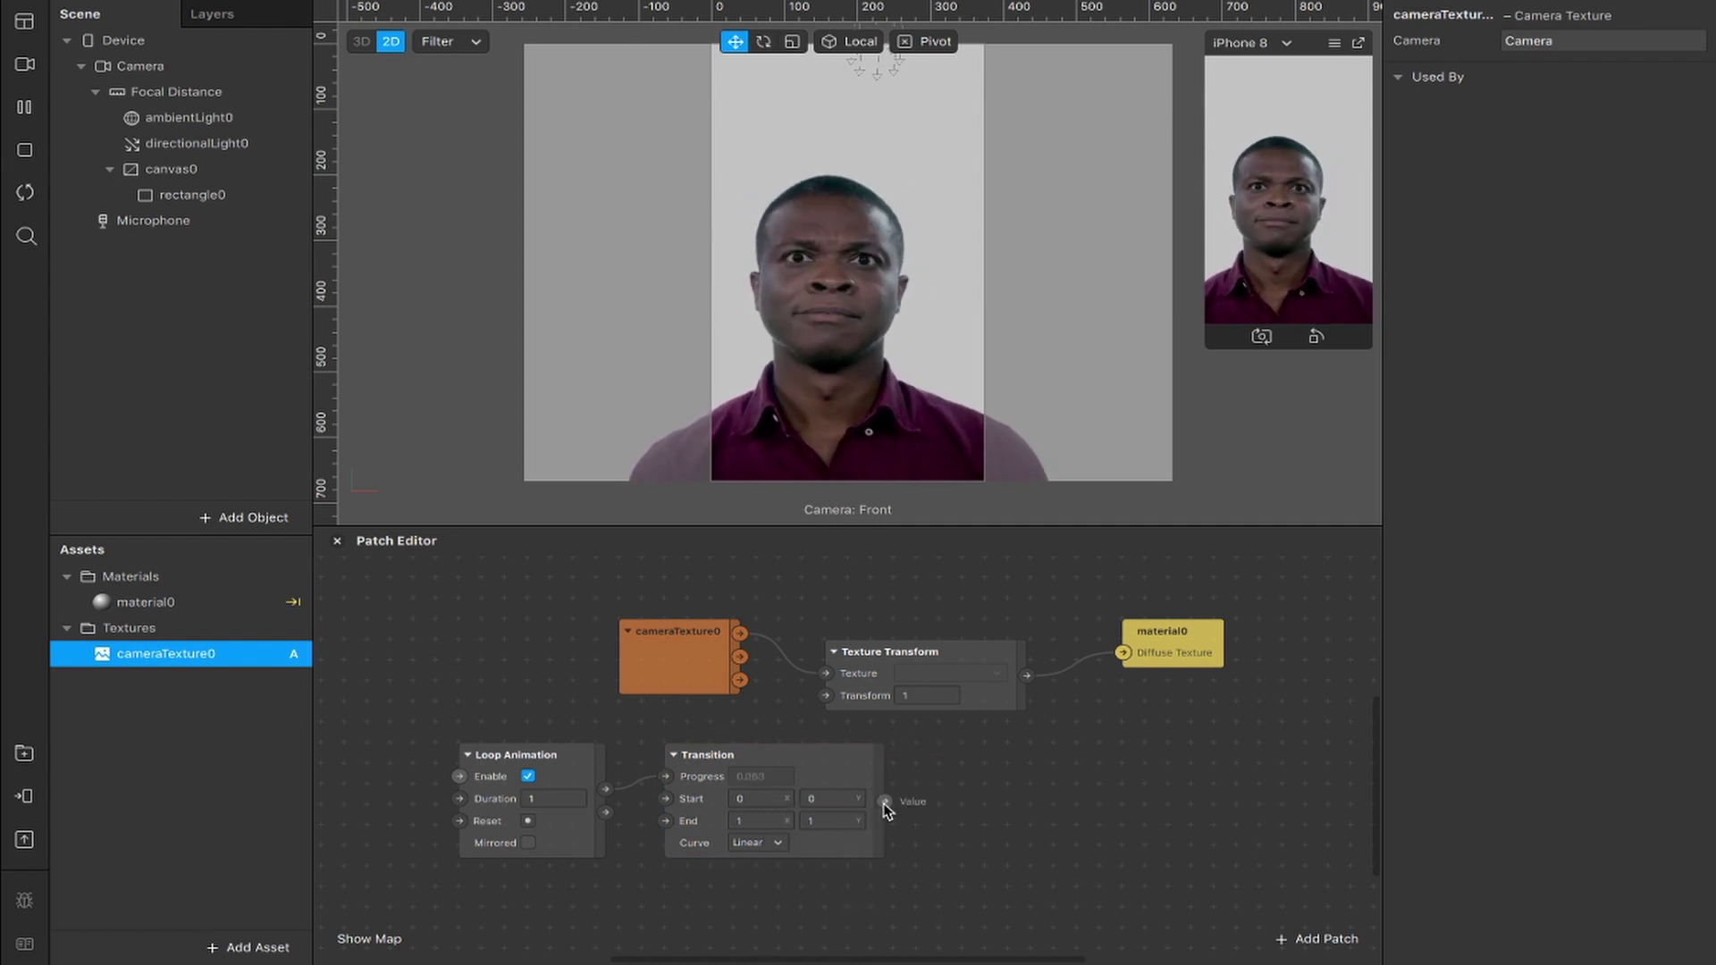
- Feed the Transition into a 2D Transform Pack's Scale, wire it to Texture Transform, and shift patches left
{"action": "left_click_drag", "start_coordinate": [951, 808], "coordinate": [965, 799]}
{"action": "type", "text": "2d"}
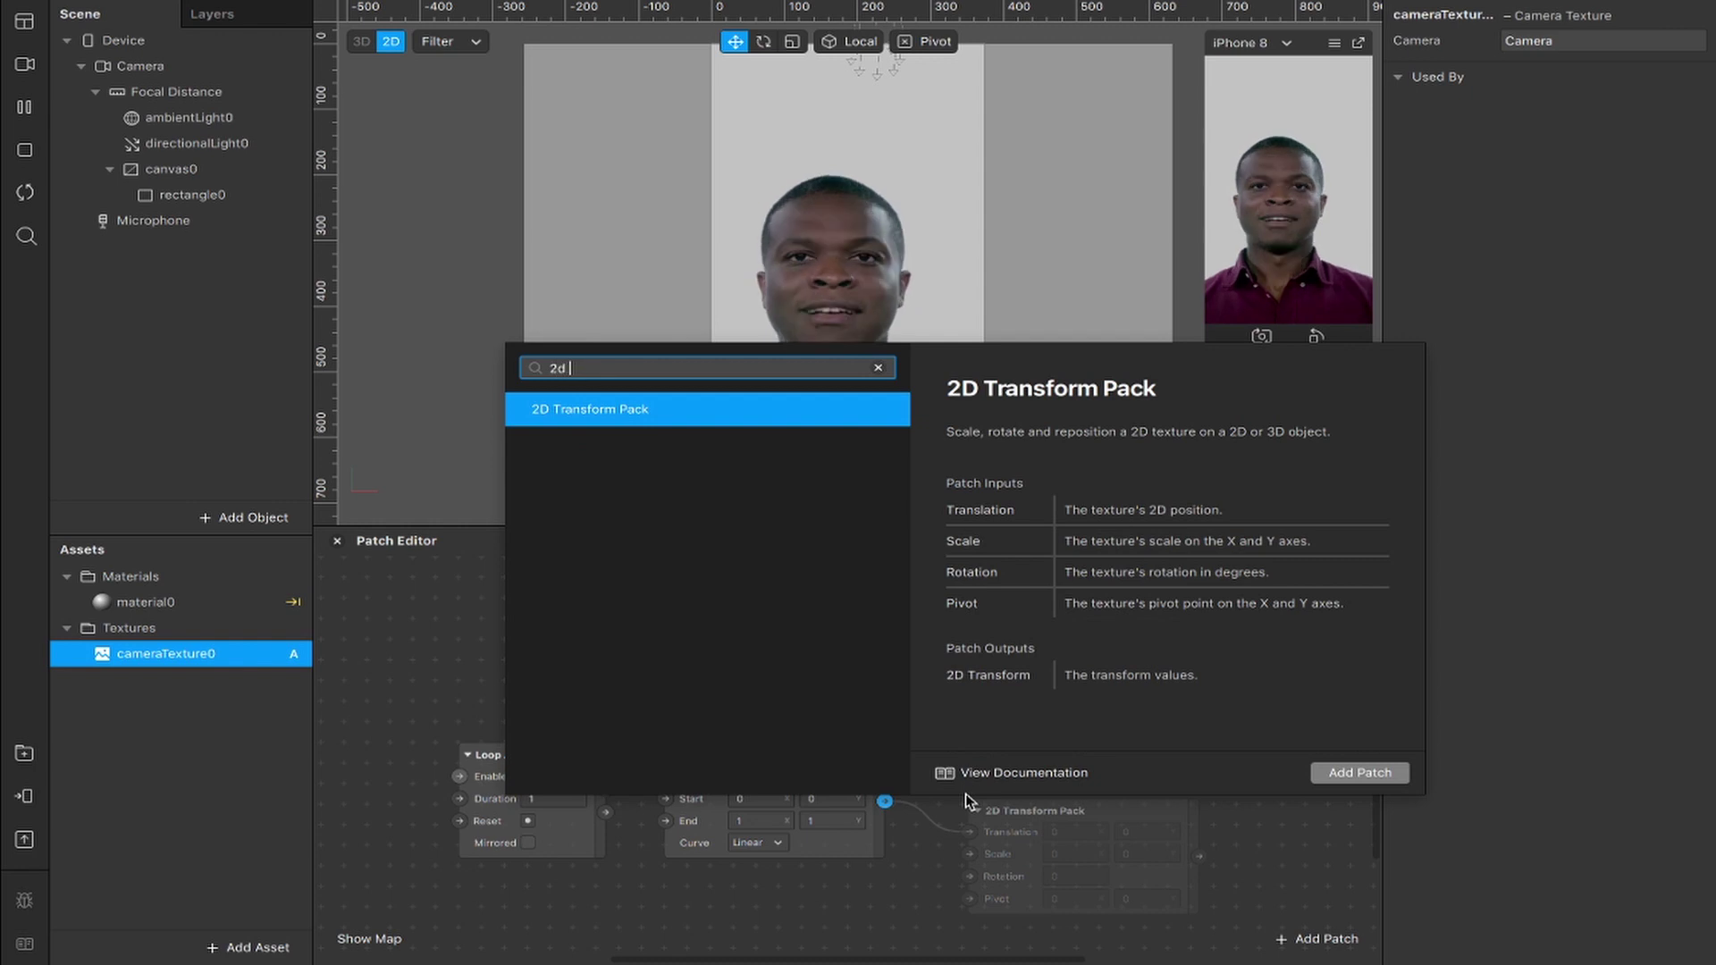
{"action": "key", "text": "Return"}
{"action": "left_click_drag", "start_coordinate": [1033, 817], "coordinate": [963, 819]}
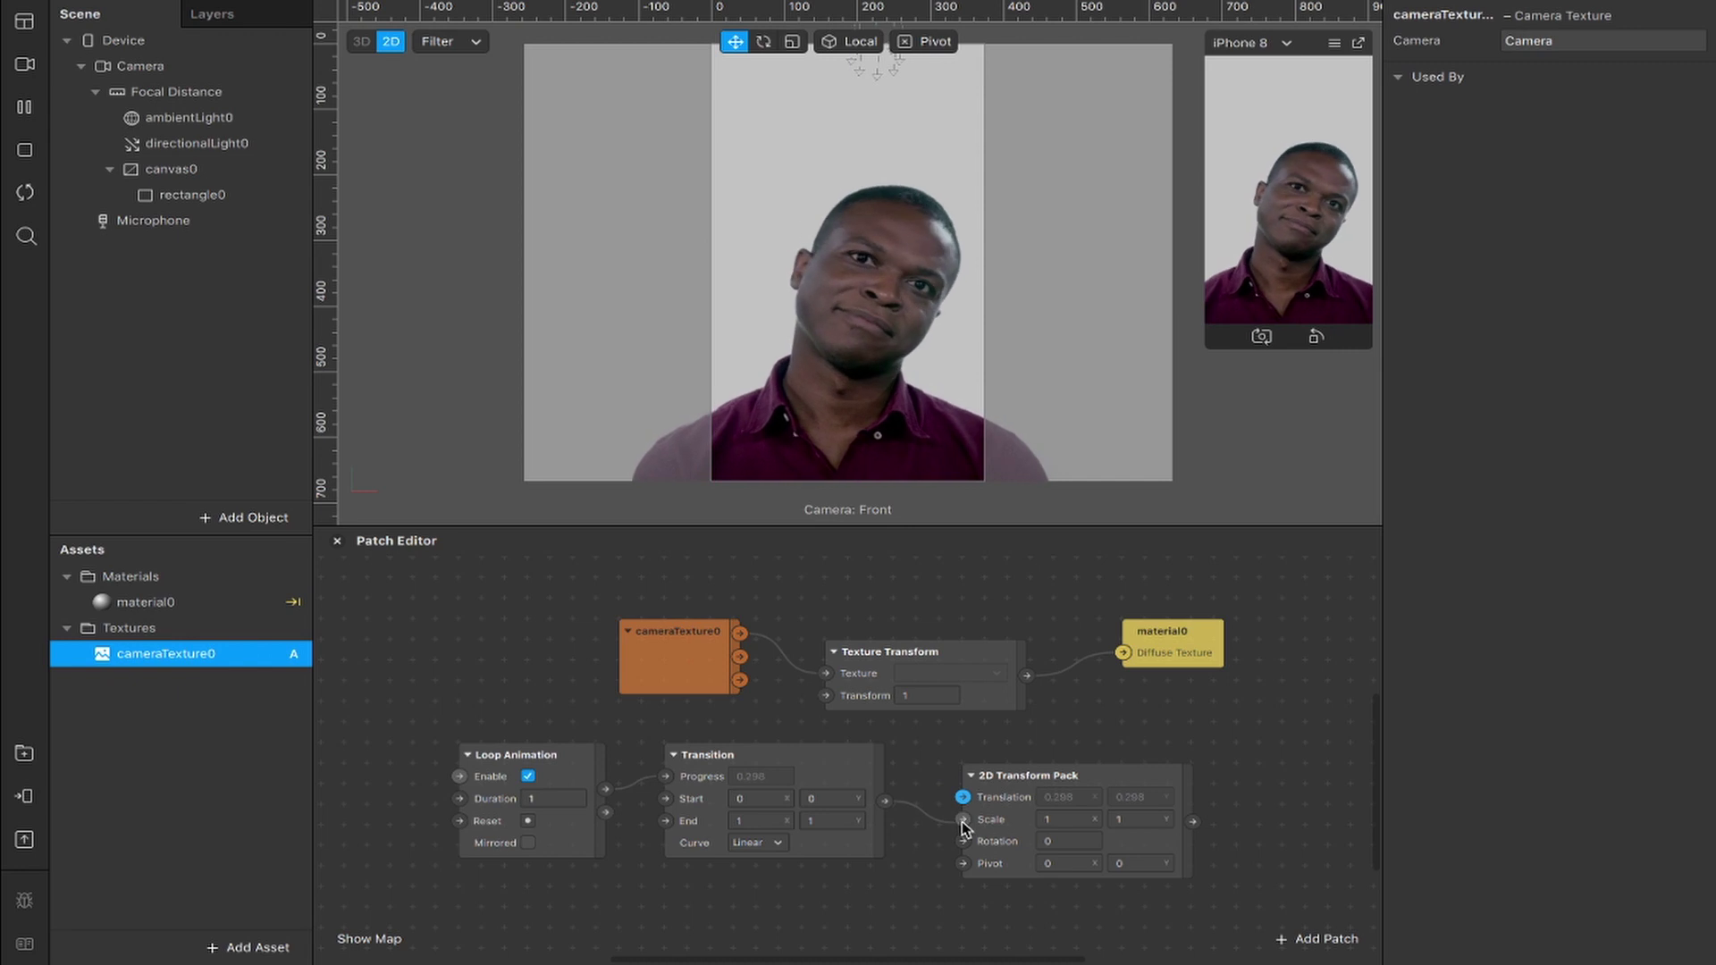
{"action": "left_click_drag", "start_coordinate": [1193, 821], "coordinate": [825, 697]}
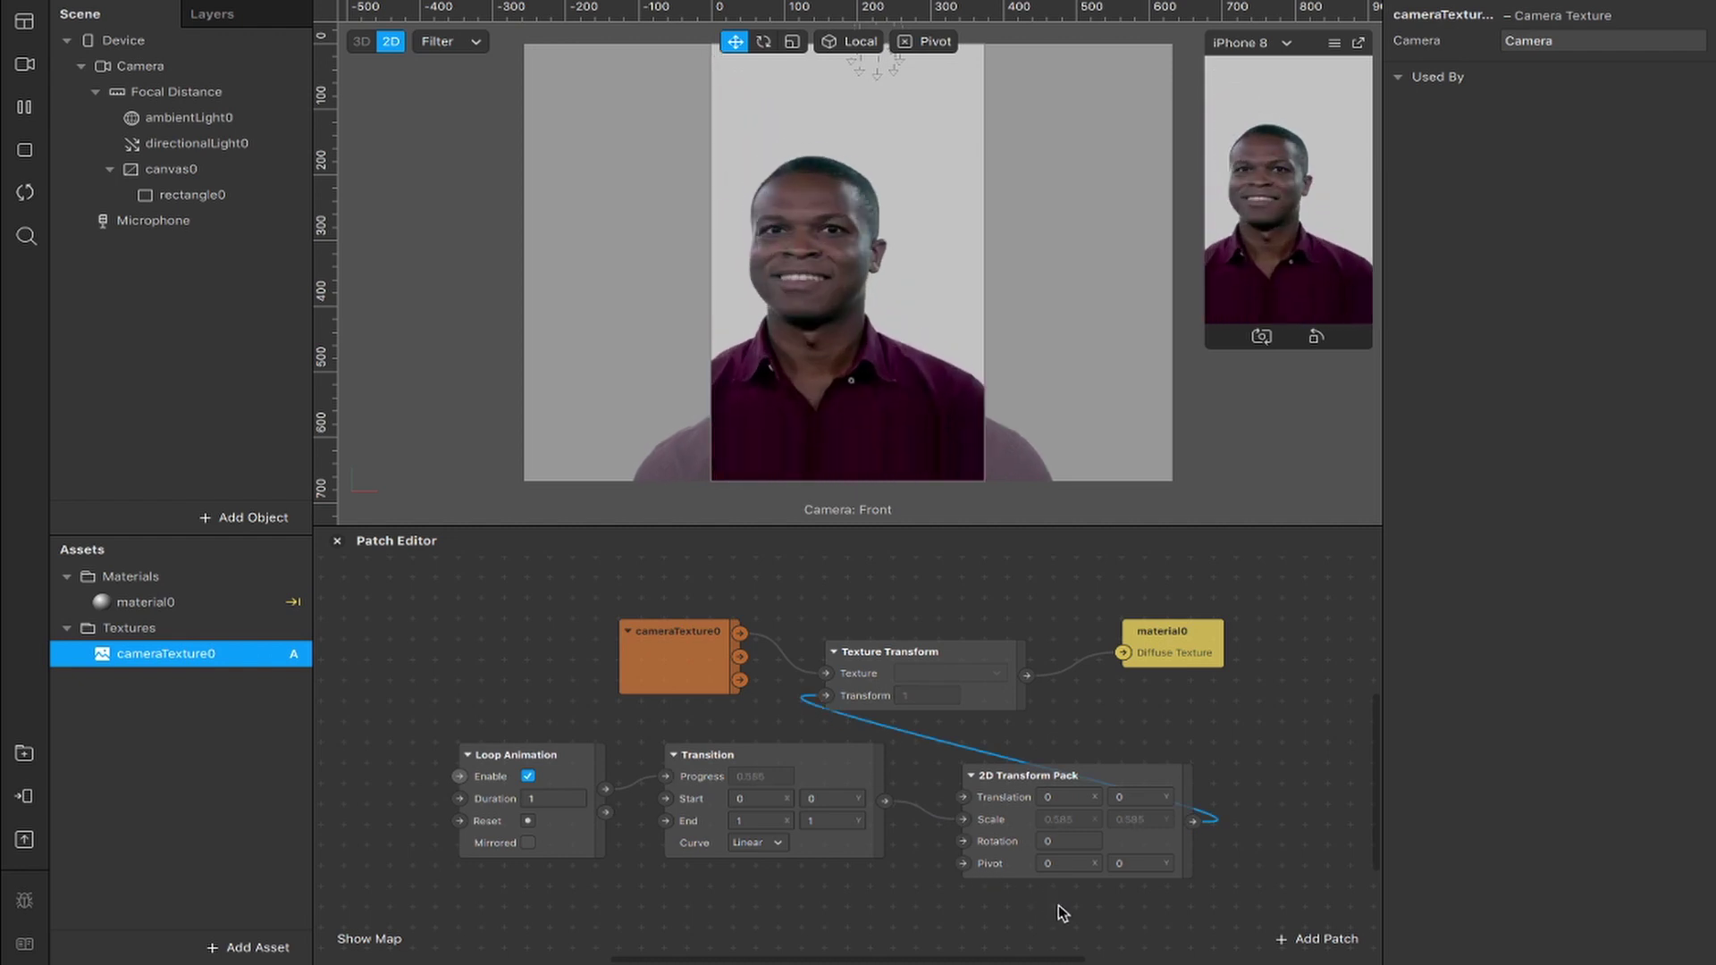
{"action": "left_click_drag", "start_coordinate": [1058, 904], "coordinate": [454, 742]}
{"action": "left_click_drag", "start_coordinate": [751, 761], "coordinate": [451, 762]}
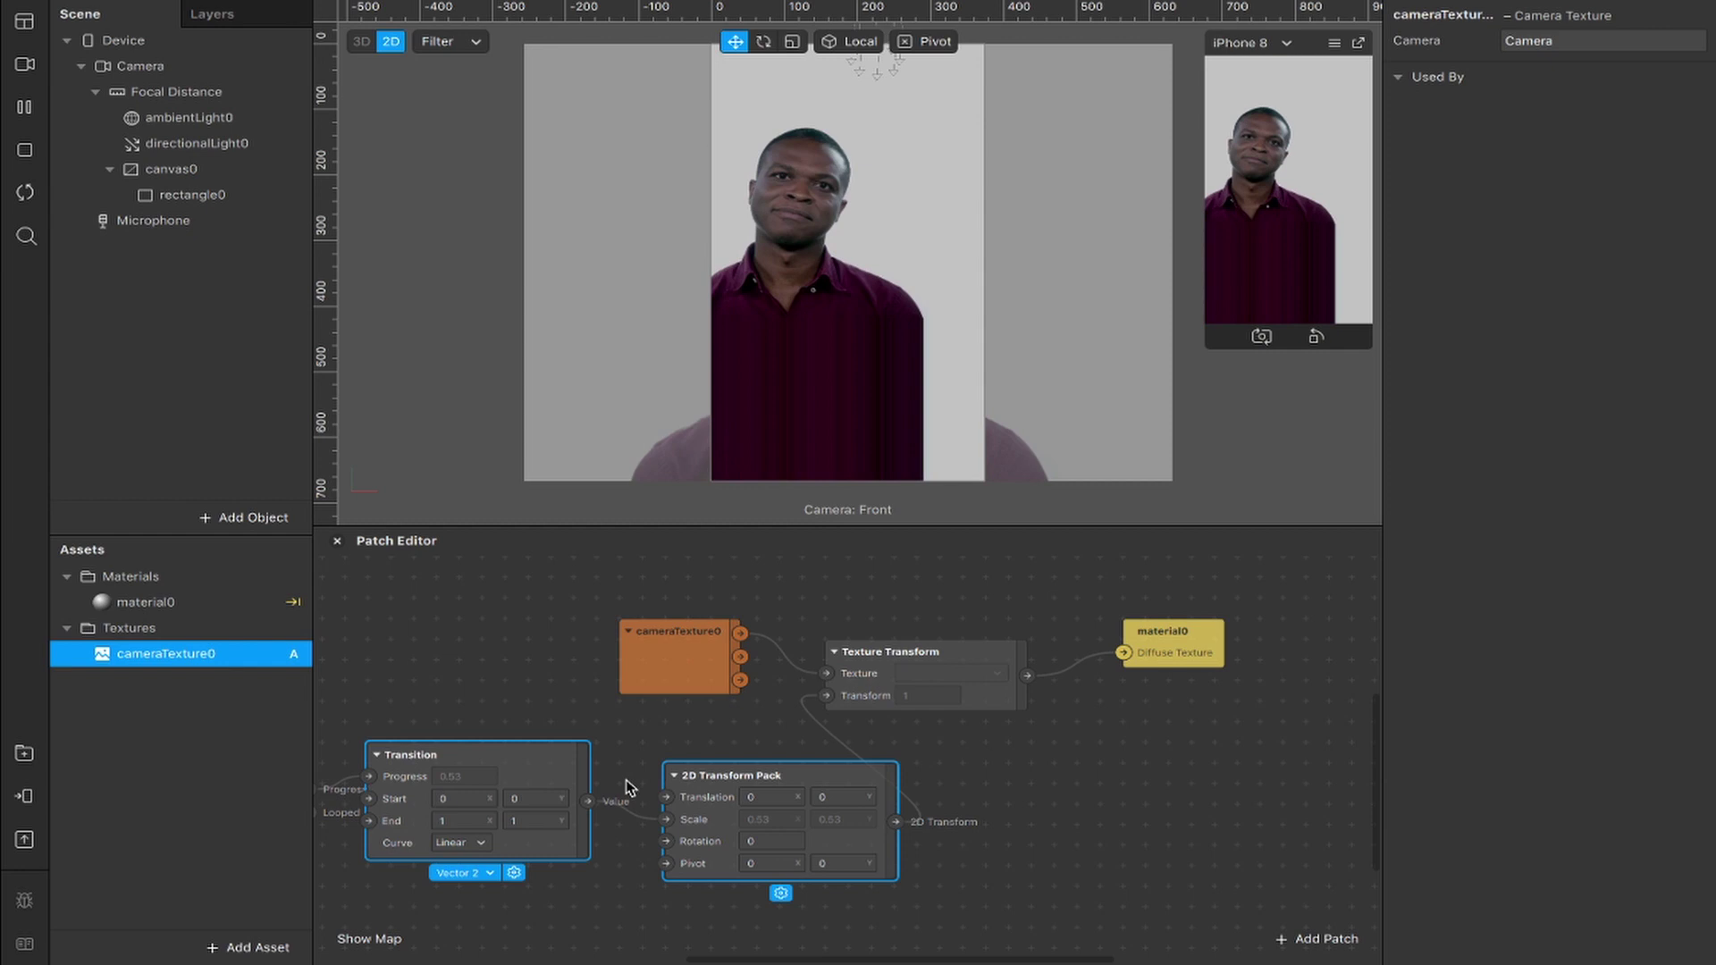
- Make the Loop Animation play back and forth with a duration of 5
{"action": "scroll", "coordinate": [629, 788], "scroll_direction": "left", "scroll_amount": 5}
{"action": "left_click", "coordinate": [387, 840]}
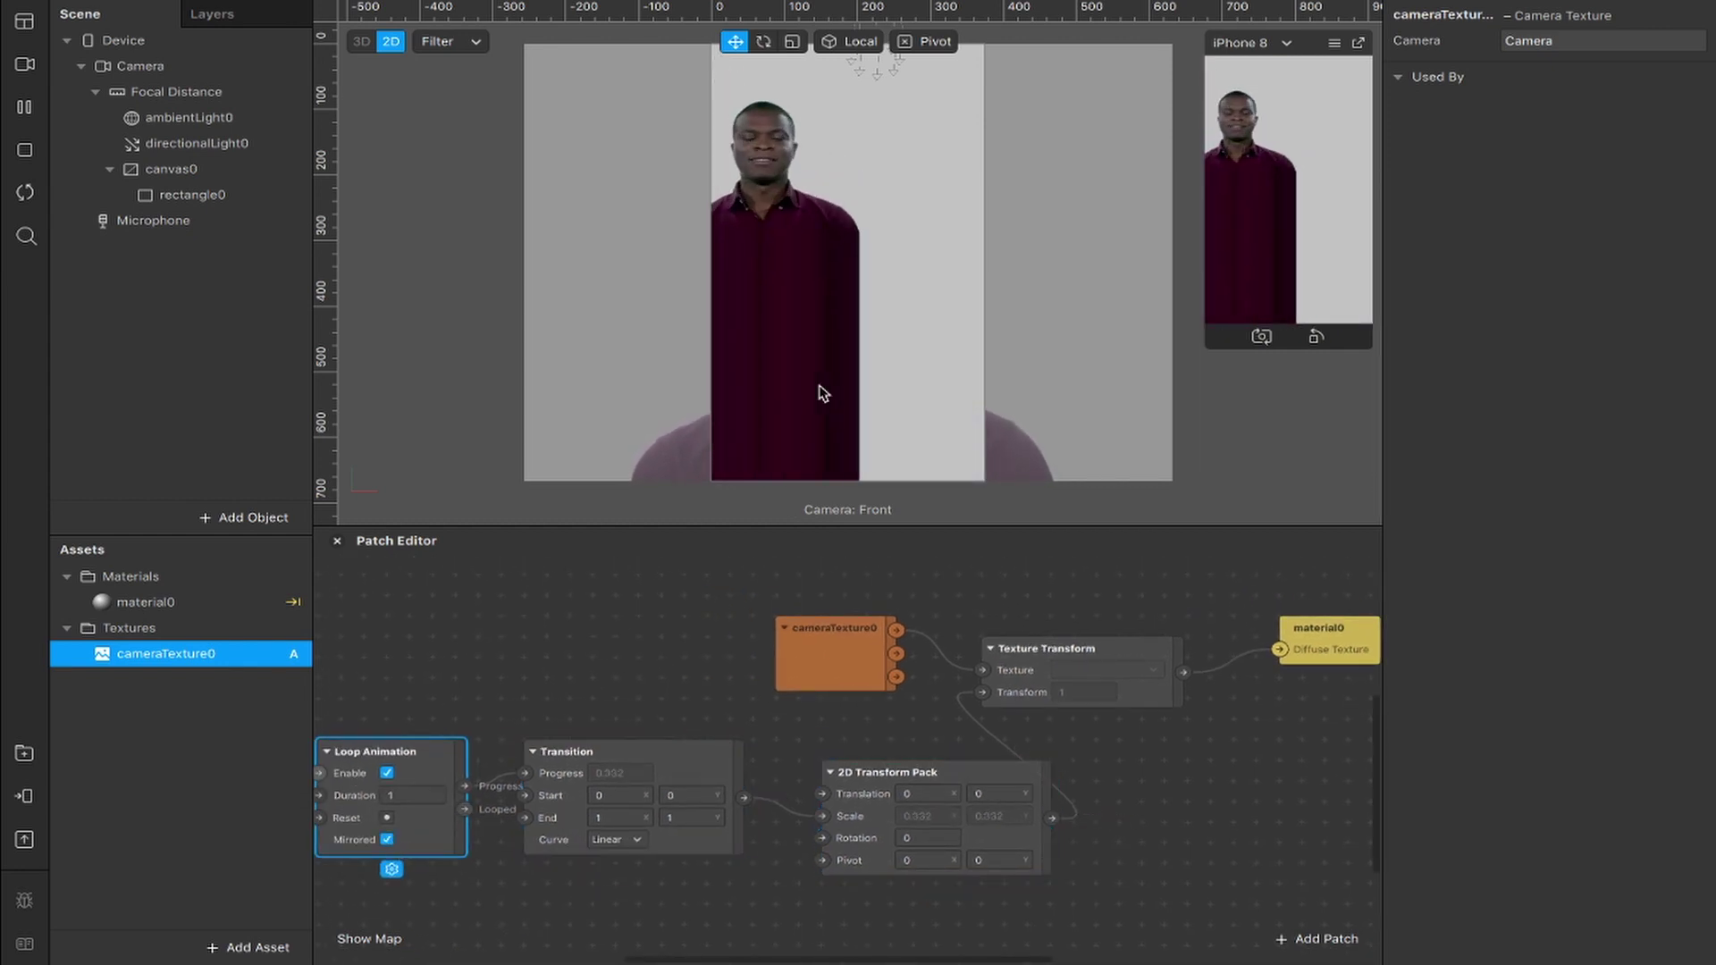
{"action": "left_click", "coordinate": [424, 795]}
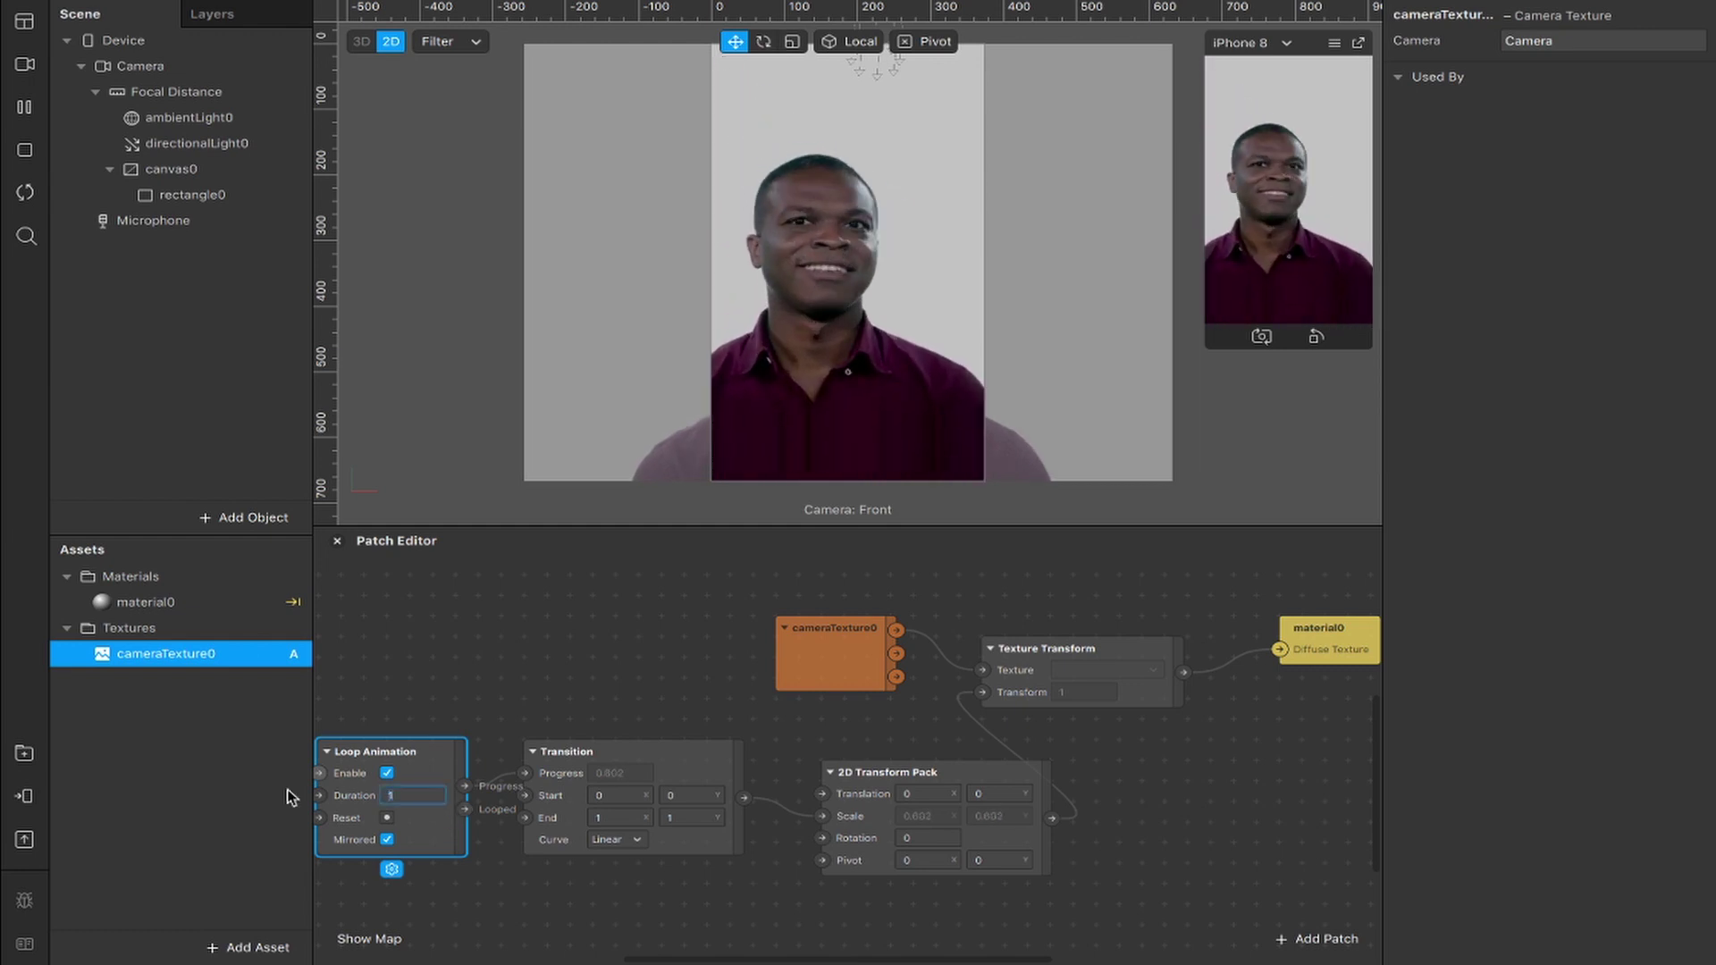
{"action": "type", "text": "5"}
{"action": "key", "text": "Return"}
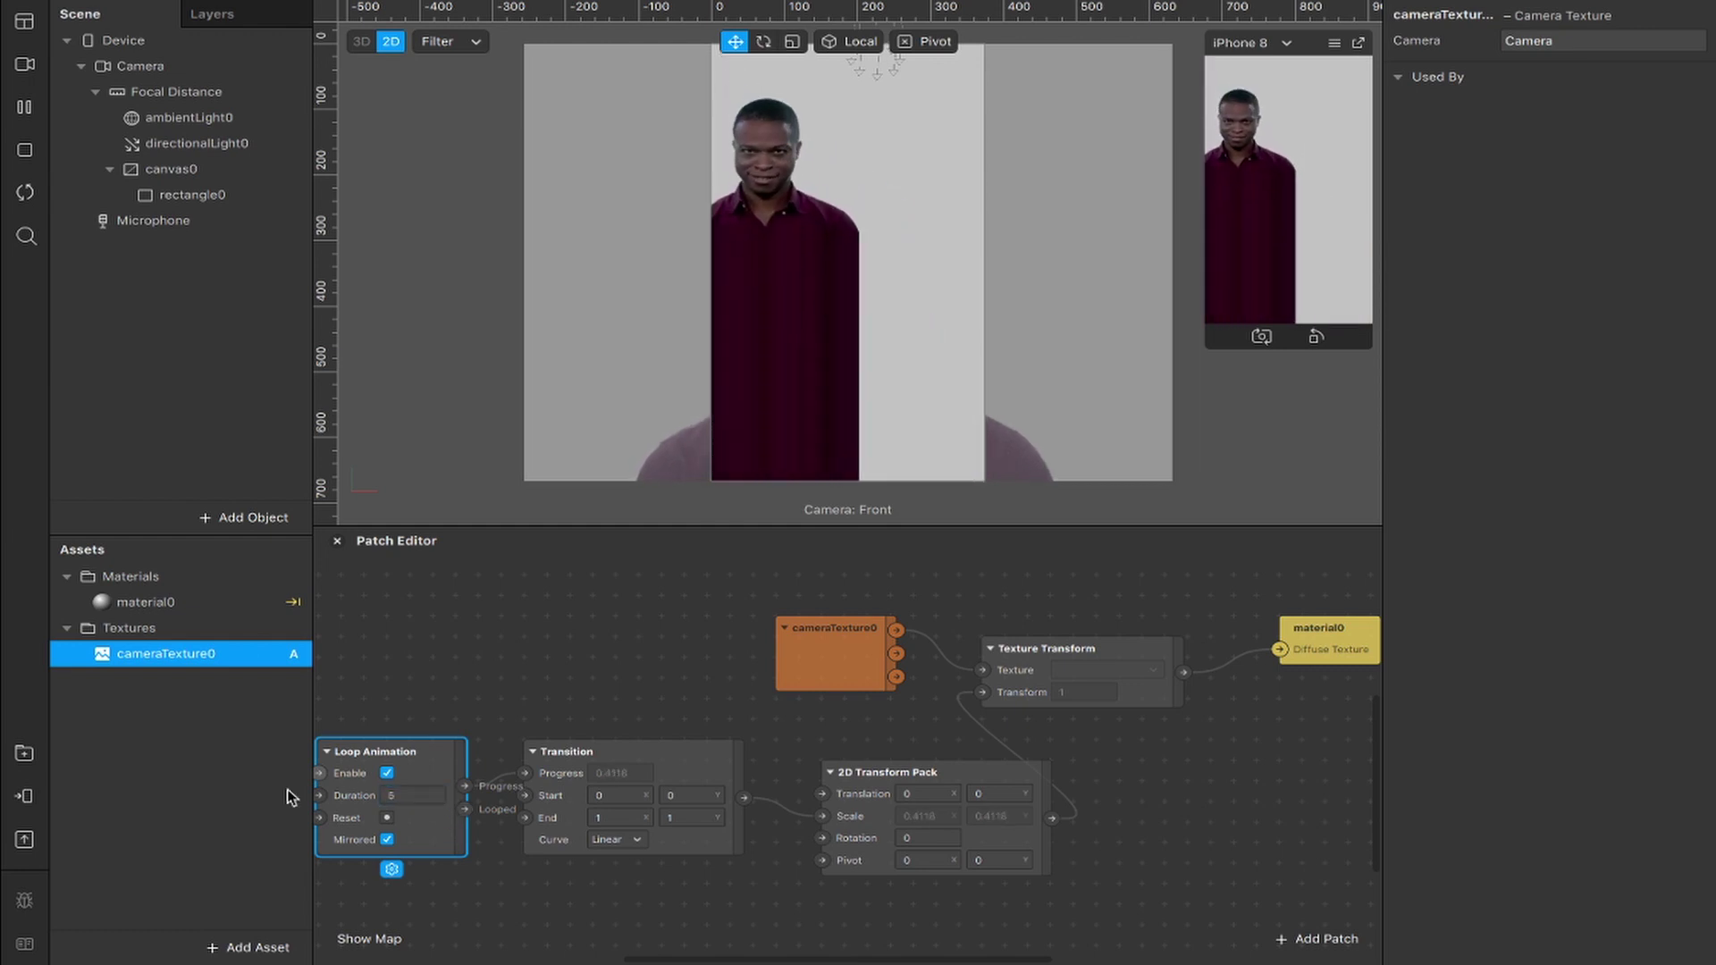
- Set the 2D Transform Pack pivot to 0.5, 0.5
{"action": "left_click", "coordinate": [934, 861]}
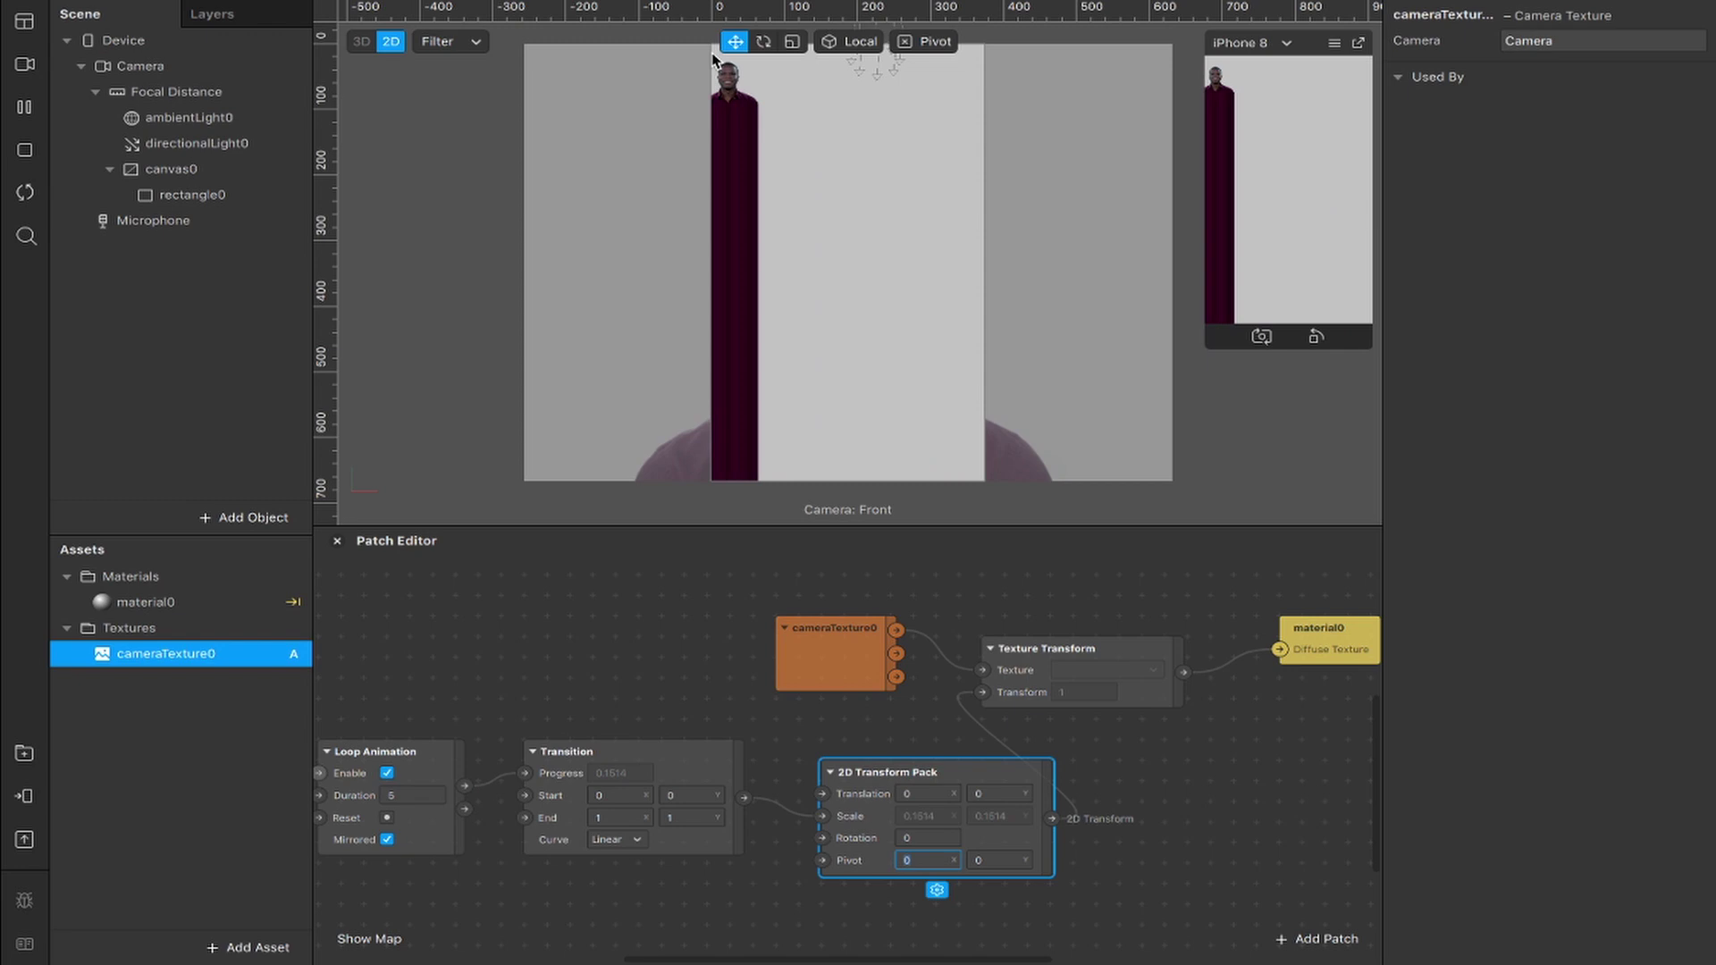
{"action": "type", "text": "0.5"}
{"action": "key", "text": "Tab"}
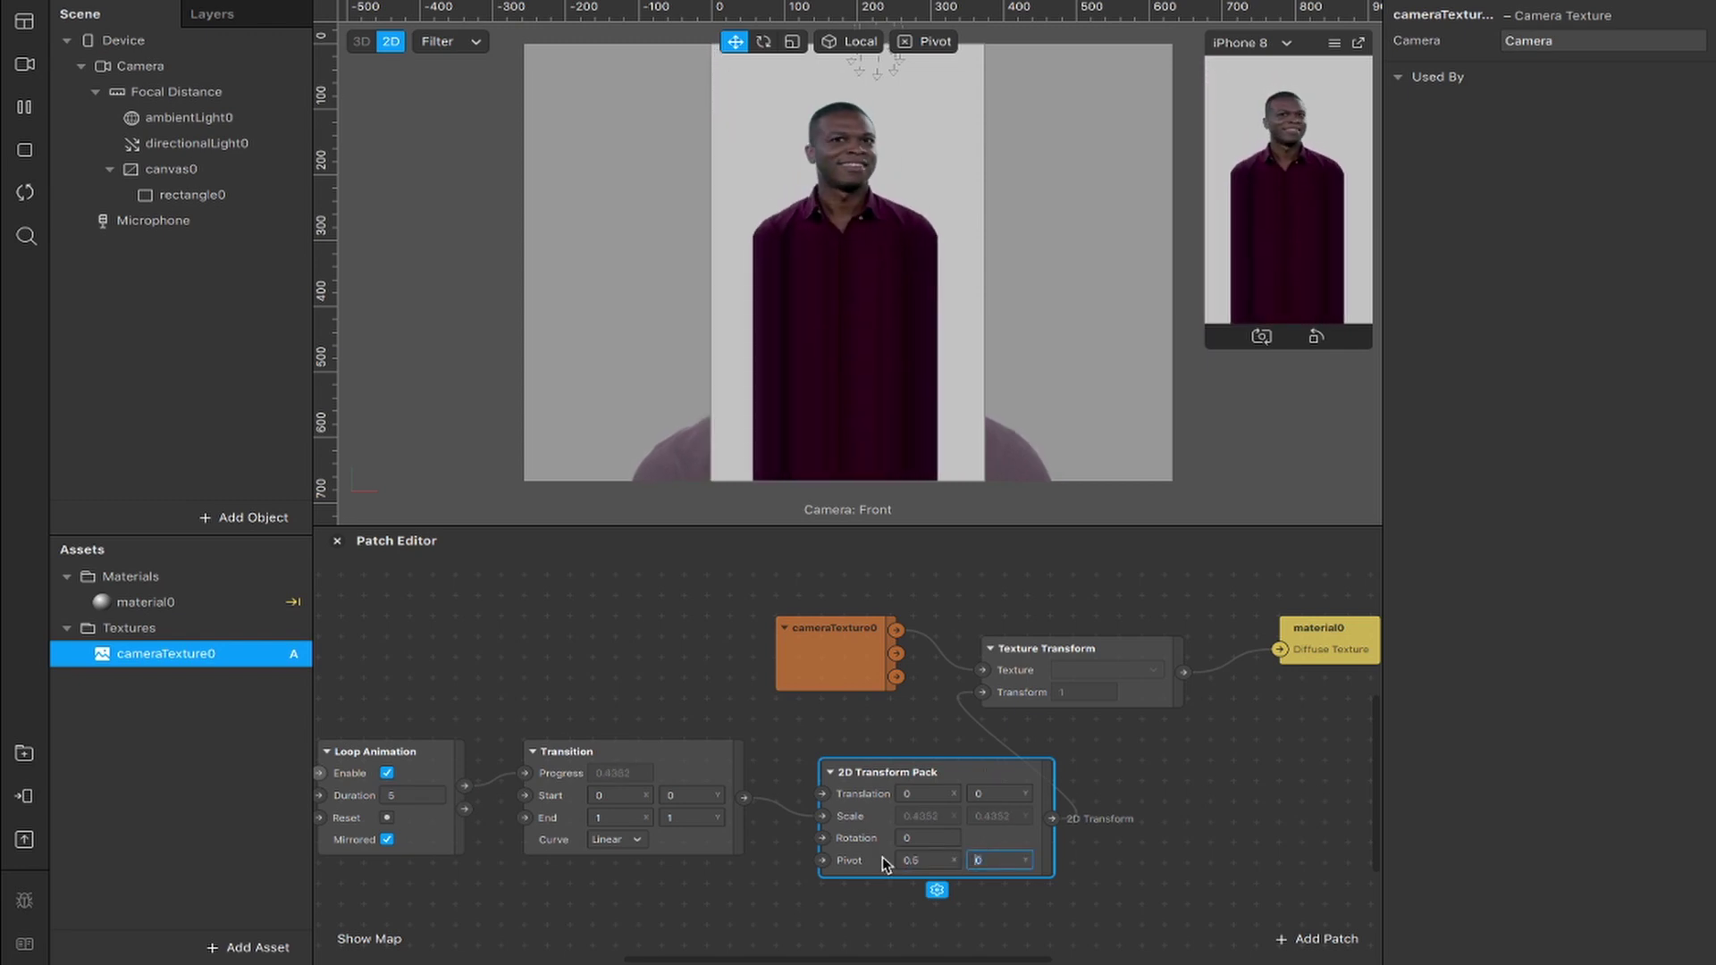
{"action": "type", "text": "0.5"}
{"action": "key", "text": "Return"}
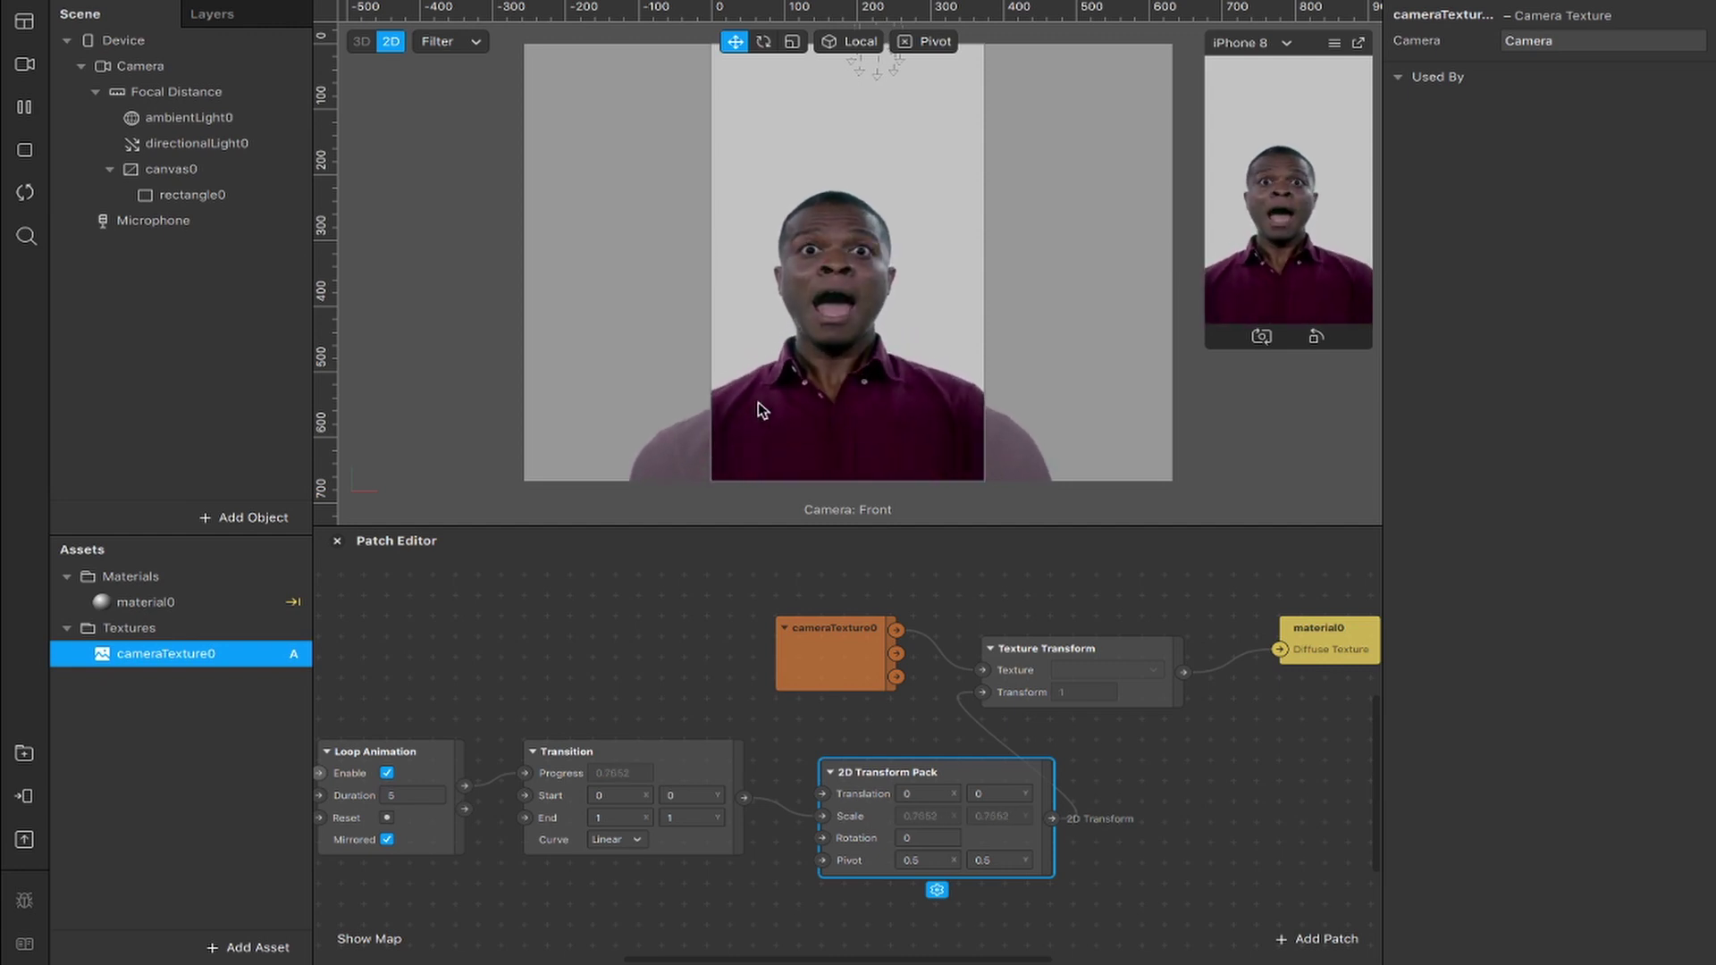
- Set the Transition Start to 1, 1 and End to 1.5, 1.5, keeping Linear easing
{"action": "left_click", "coordinate": [615, 798]}
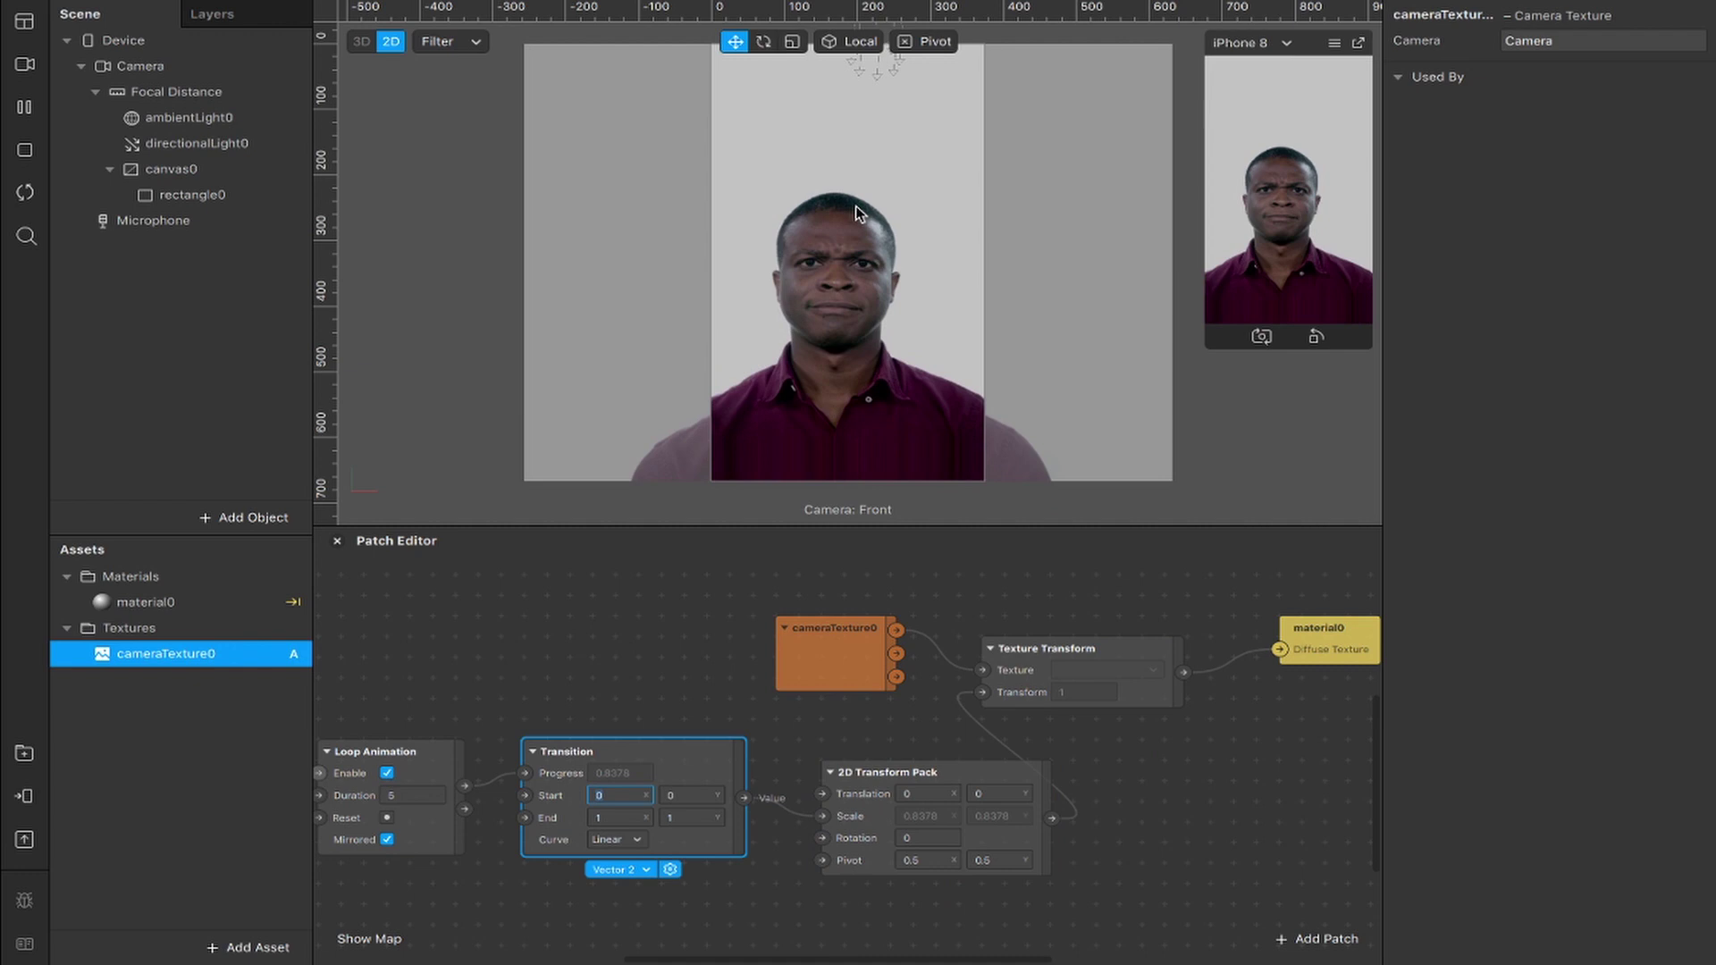
{"action": "type", "text": "1"}
{"action": "left_click", "coordinate": [684, 796]}
{"action": "type", "text": "1"}
{"action": "key", "text": "Return"}
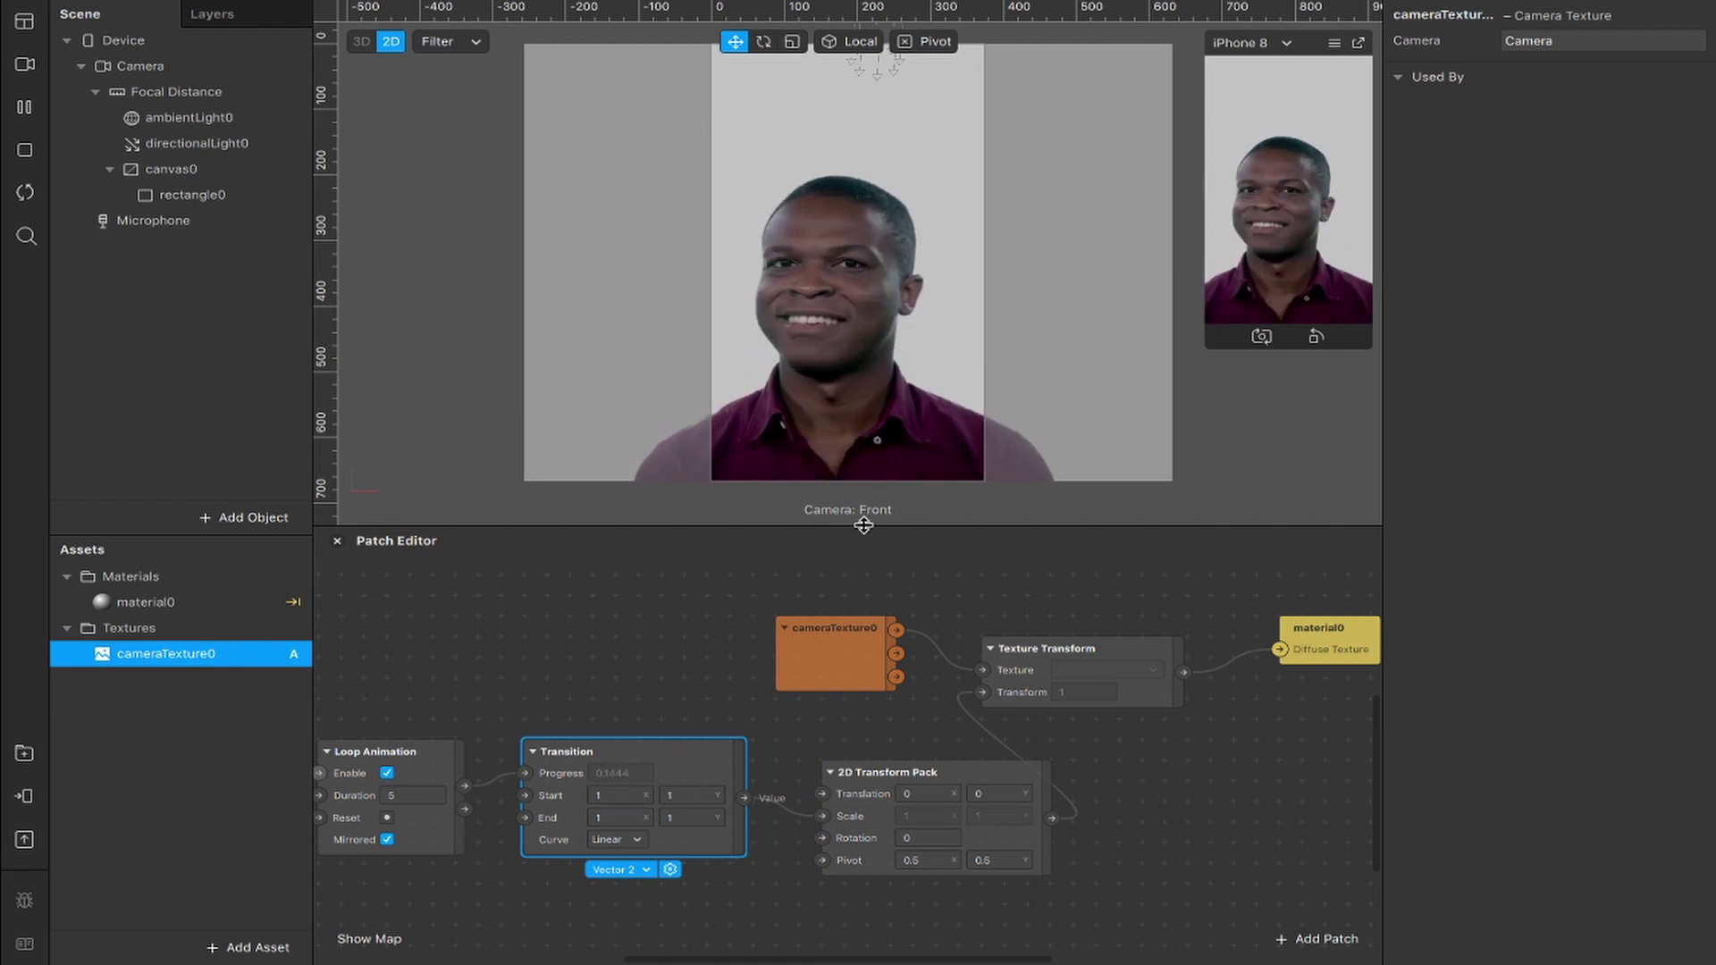
{"action": "left_click", "coordinate": [609, 817]}
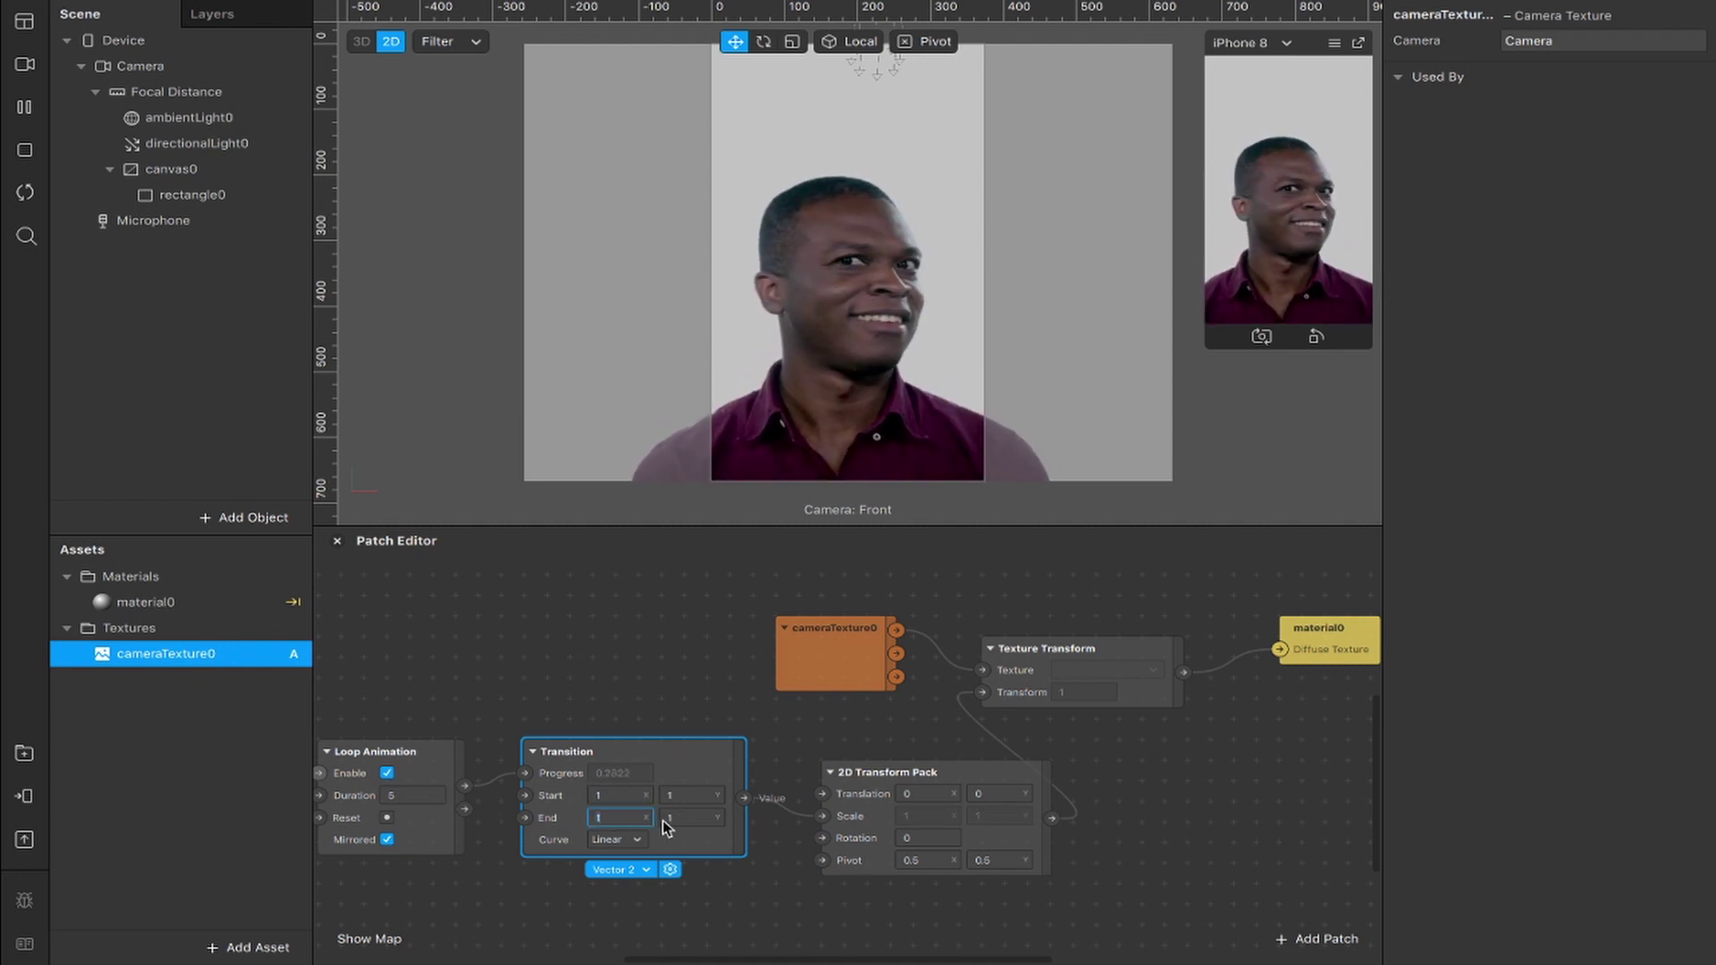
{"action": "type", "text": "1.5"}
{"action": "left_click", "coordinate": [699, 817]}
{"action": "type", "text": "1.5"}
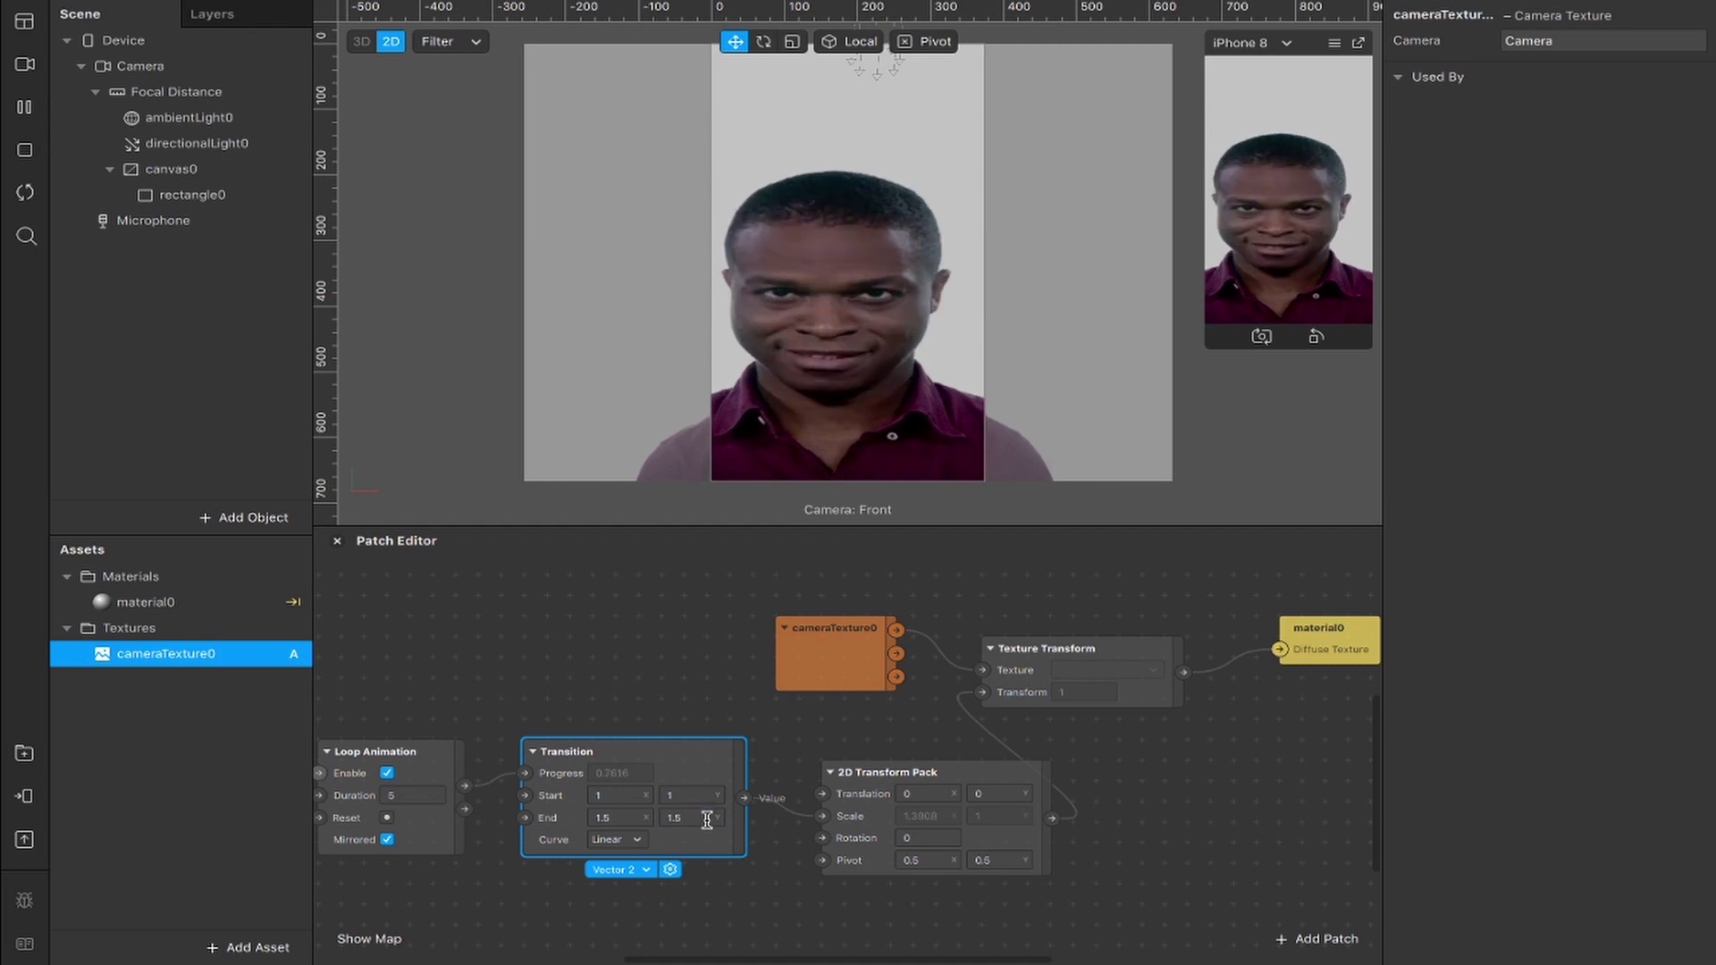
{"action": "key", "text": "Return"}
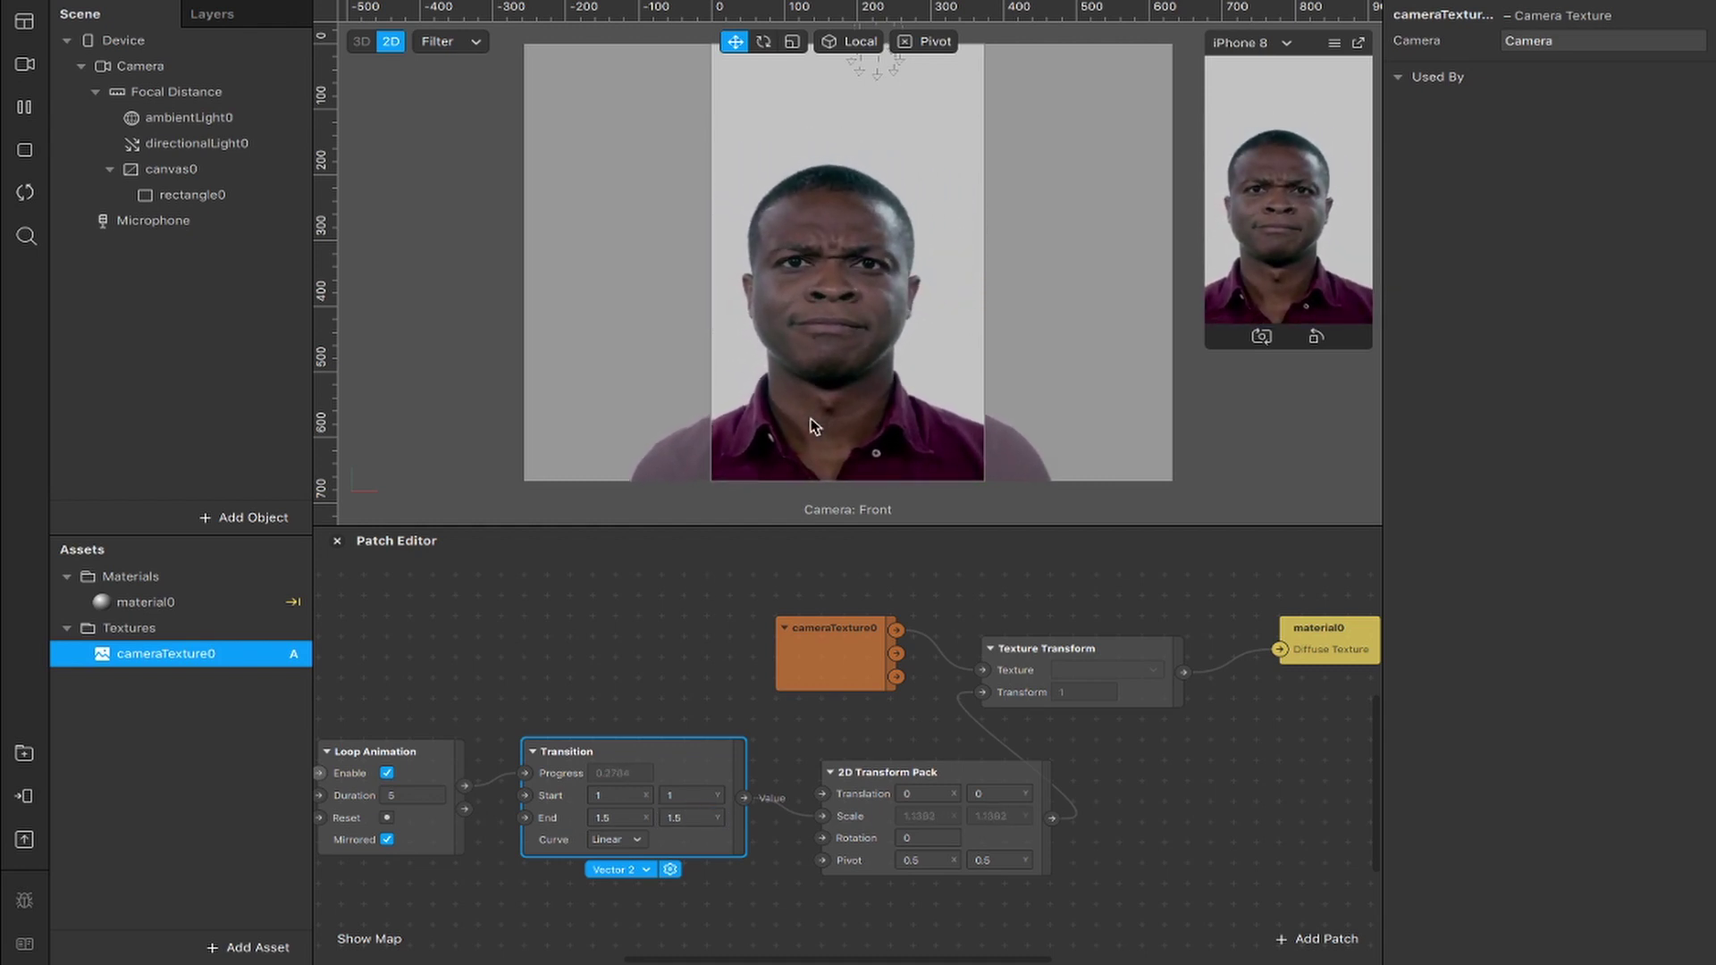
{"action": "left_click", "coordinate": [630, 840]}
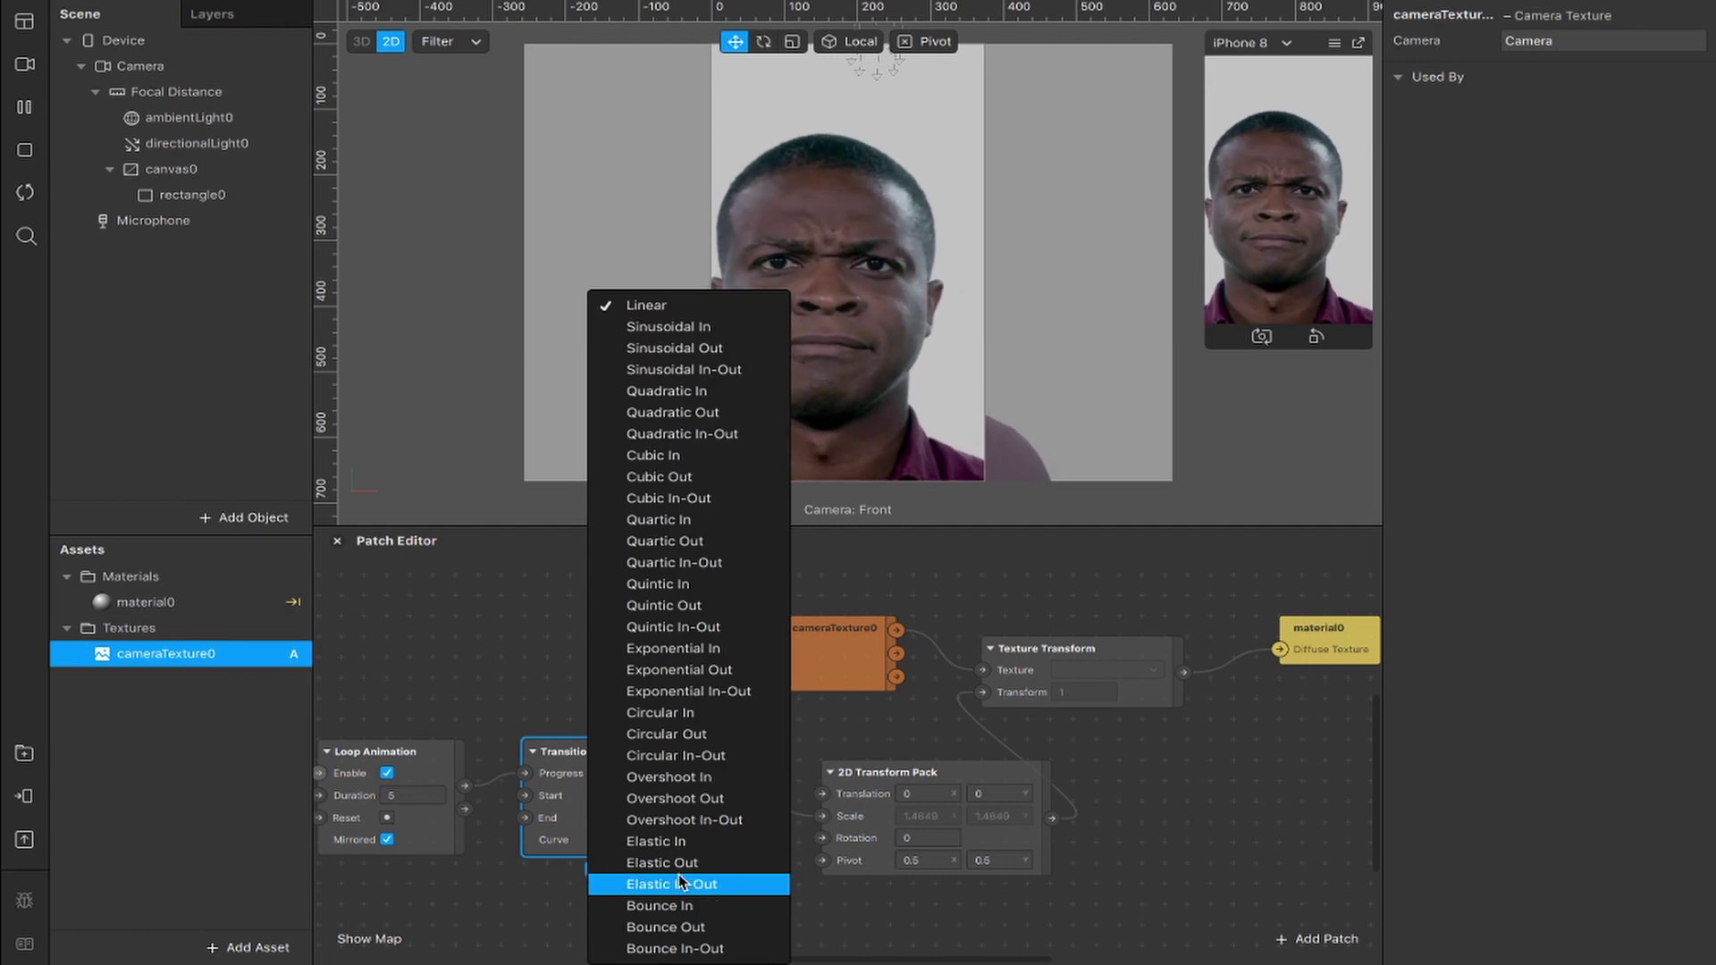
{"action": "left_click", "coordinate": [684, 948]}
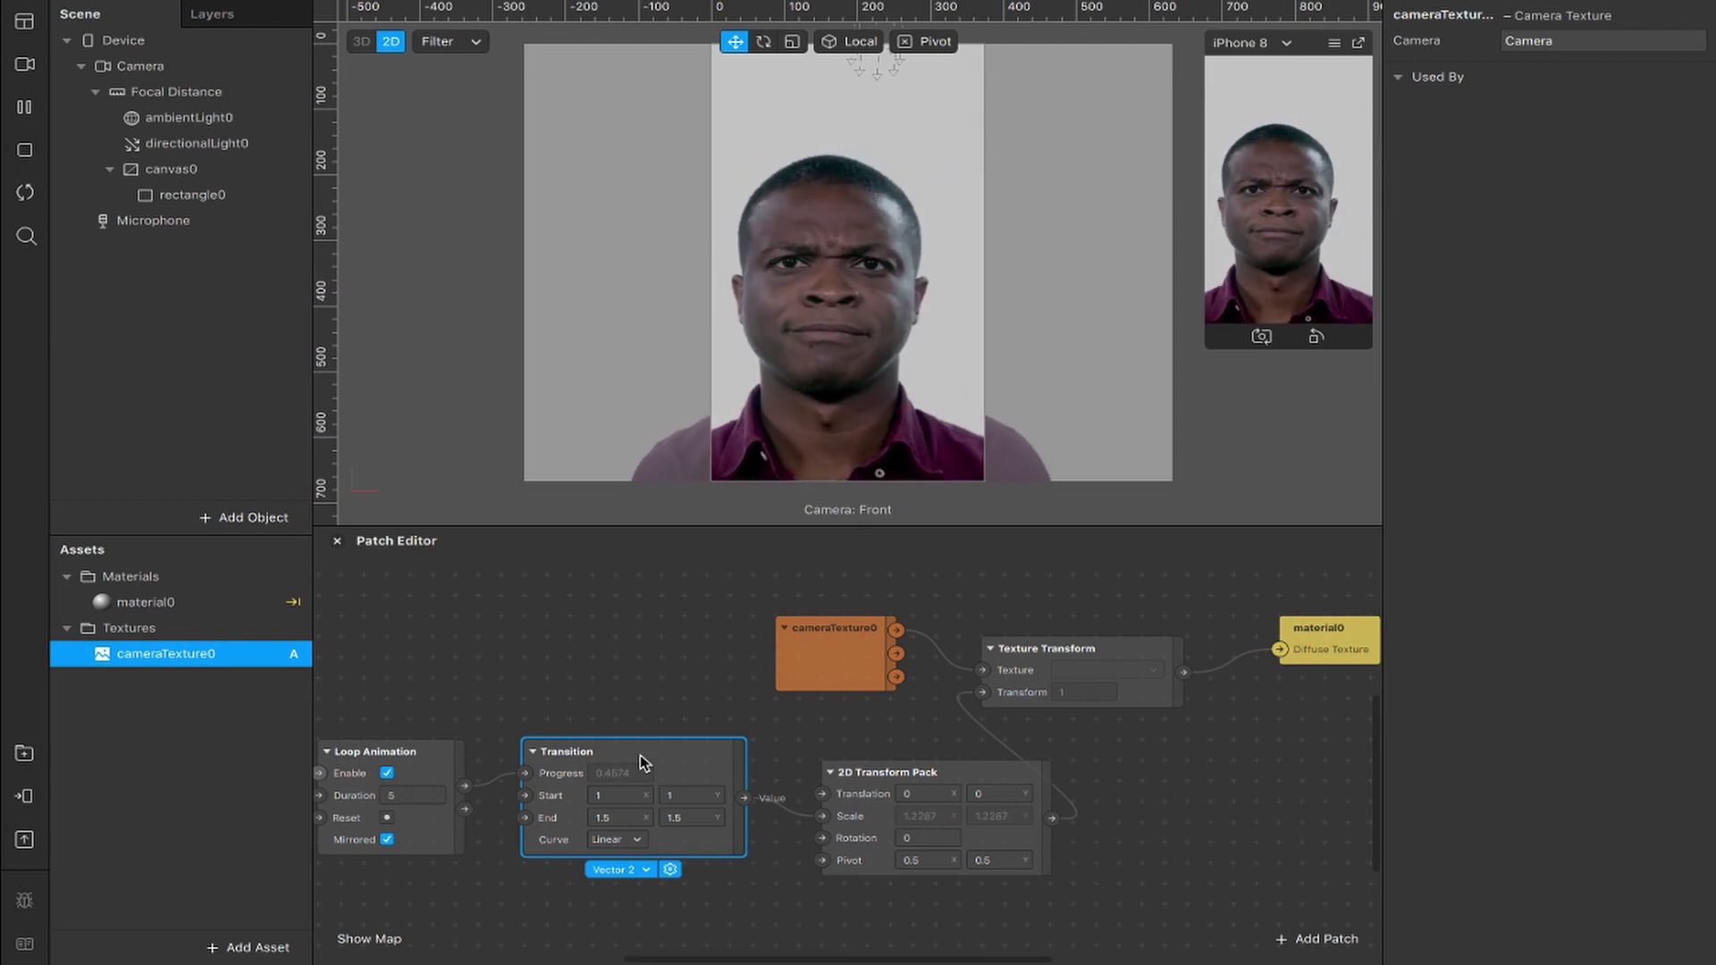
- Zoom out and move the 2D Transform Pack, material0 and animation patches closer together
{"action": "scroll", "coordinate": [641, 764], "scroll_direction": "down", "scroll_amount": 2}
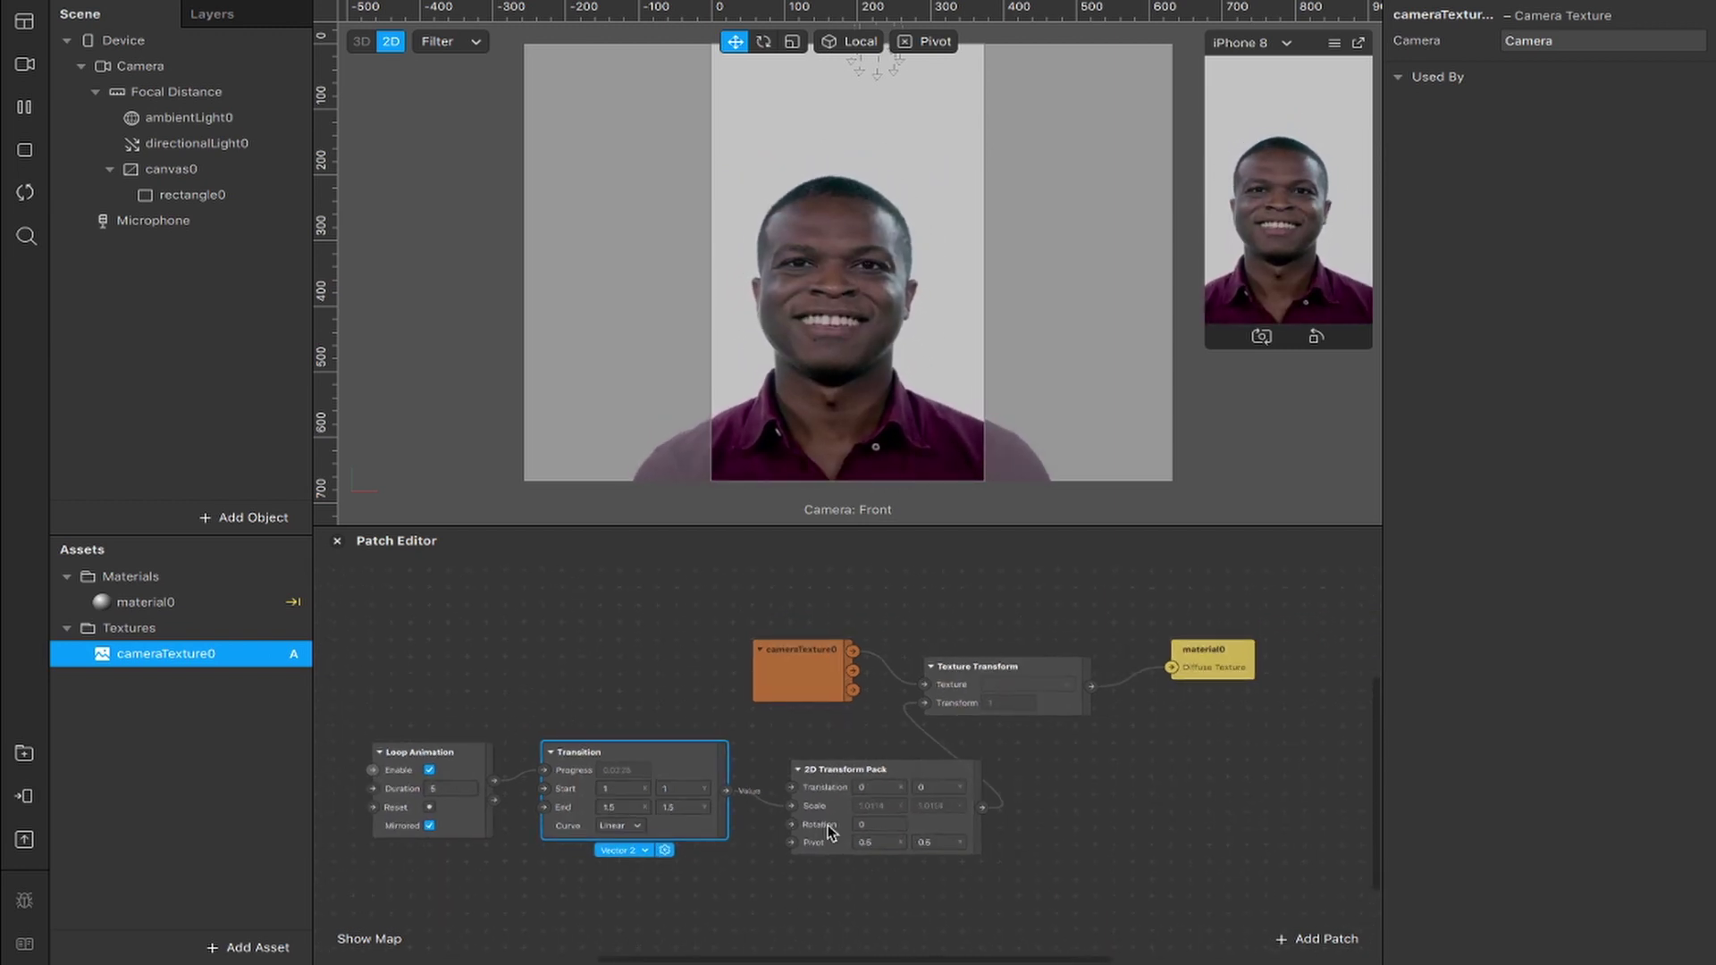
{"action": "left_click_drag", "start_coordinate": [809, 774], "coordinate": [780, 760]}
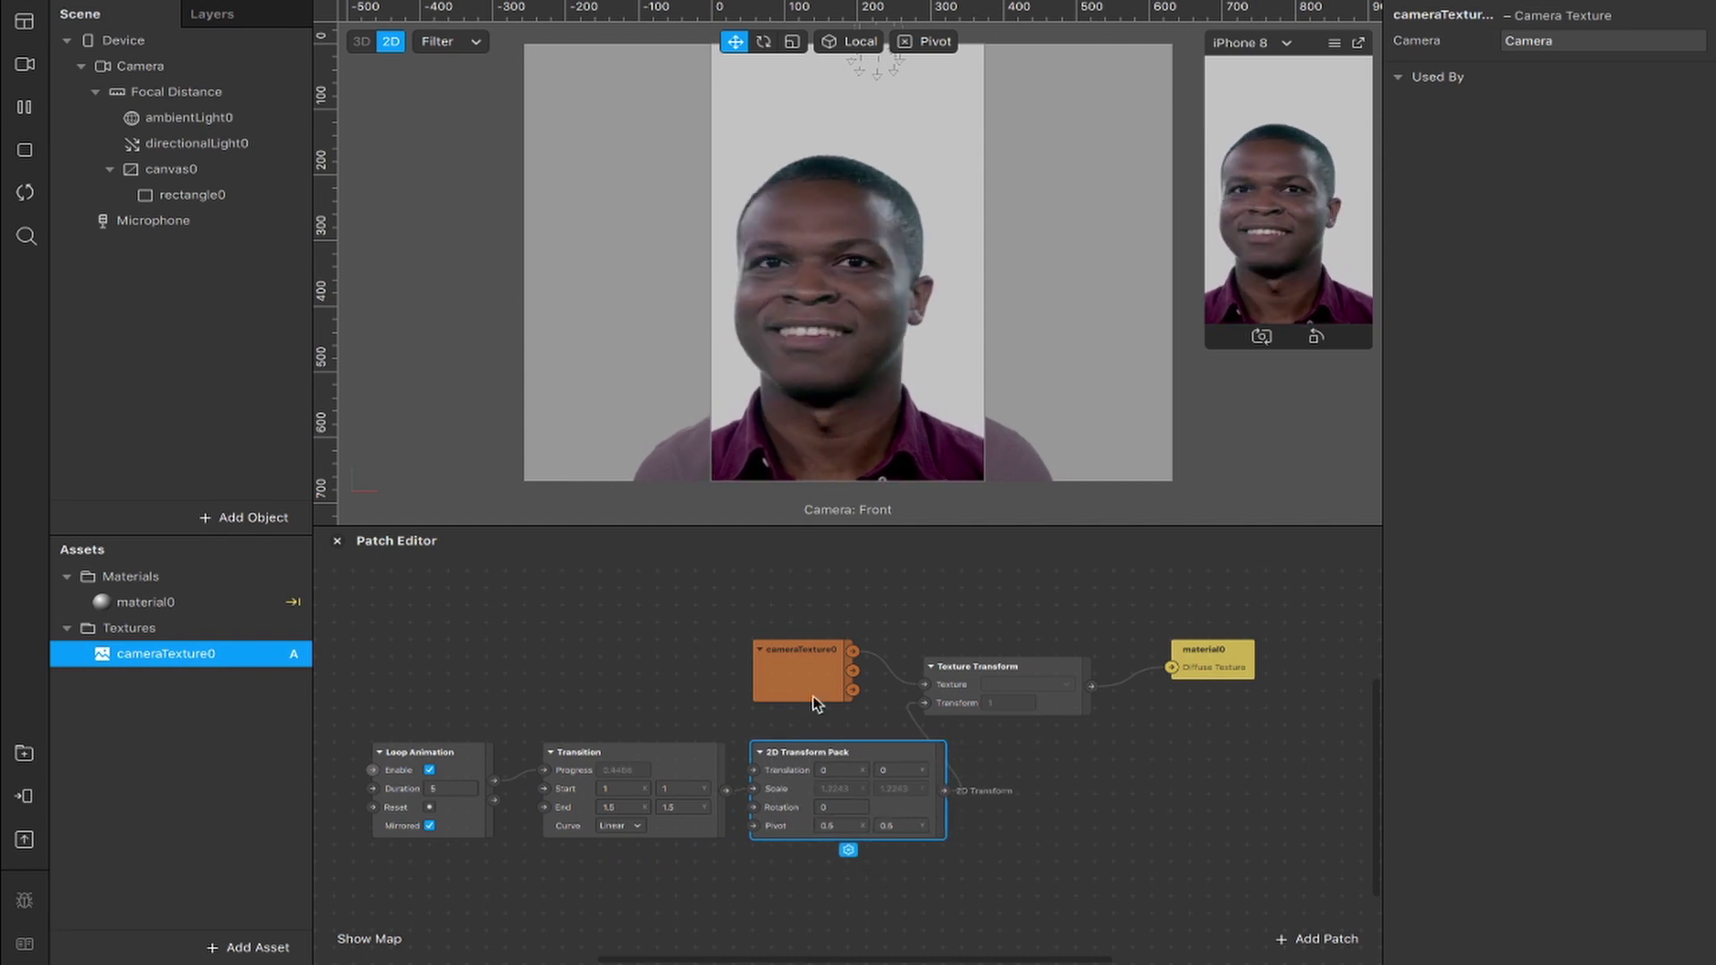
{"action": "left_click_drag", "start_coordinate": [775, 610], "coordinate": [1019, 674]}
{"action": "left_click_drag", "start_coordinate": [1239, 655], "coordinate": [1182, 666]}
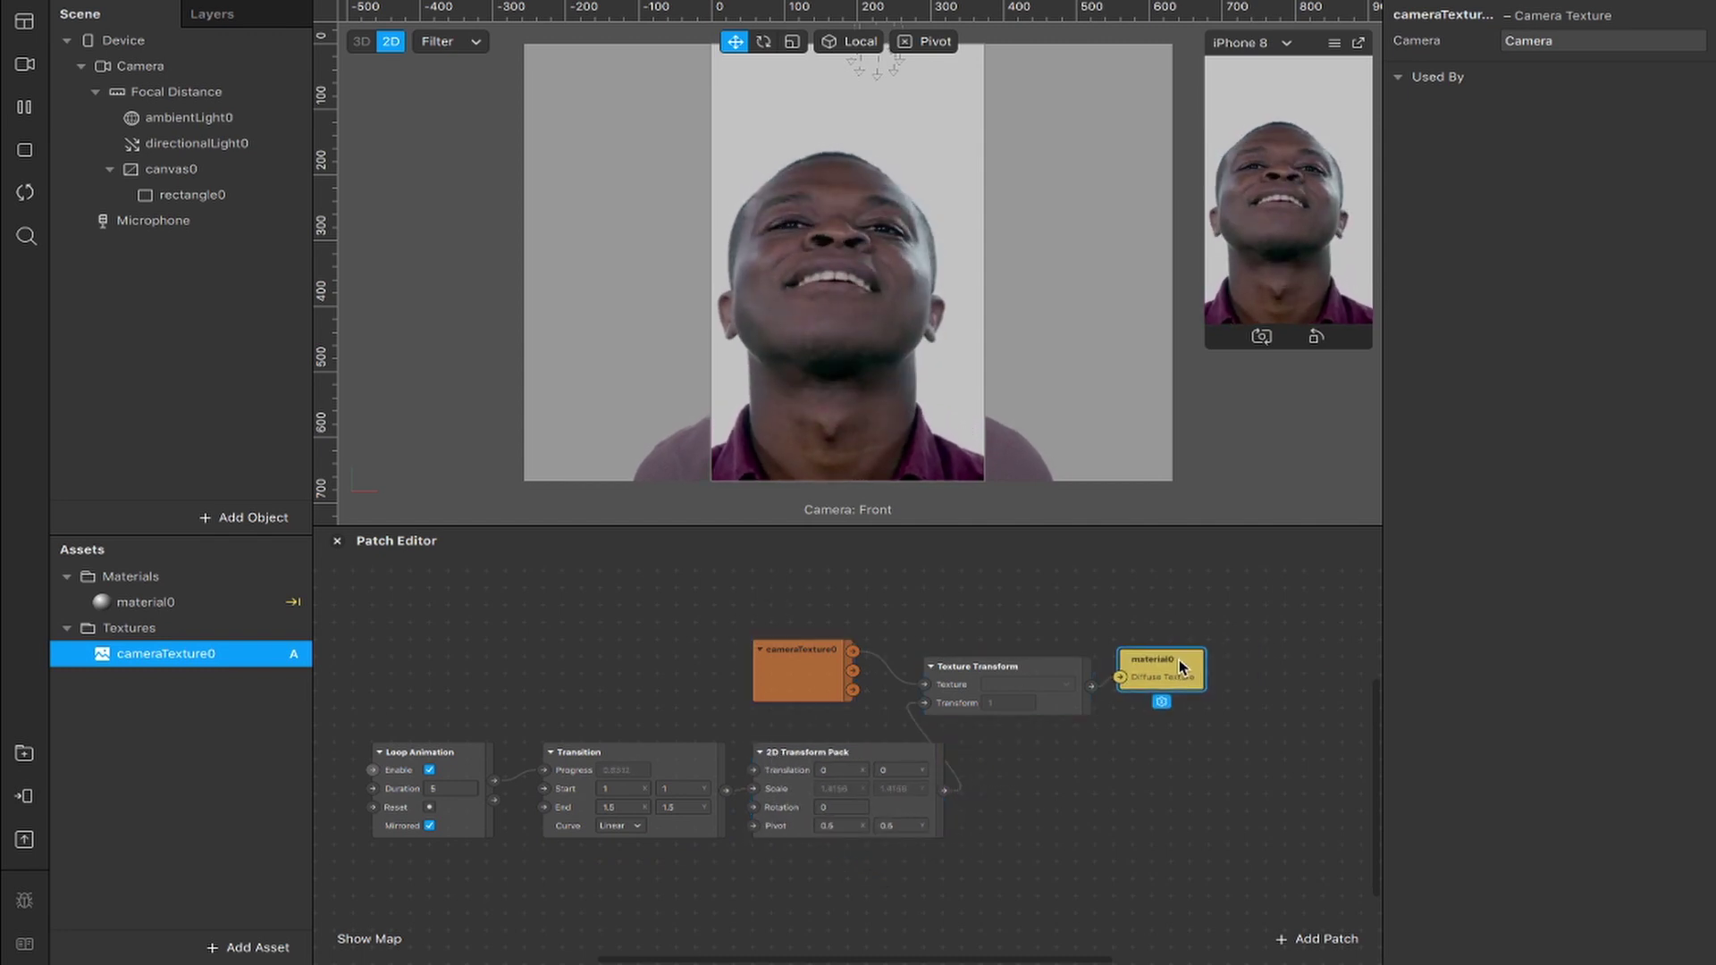
{"action": "left_click_drag", "start_coordinate": [858, 882], "coordinate": [402, 785]}
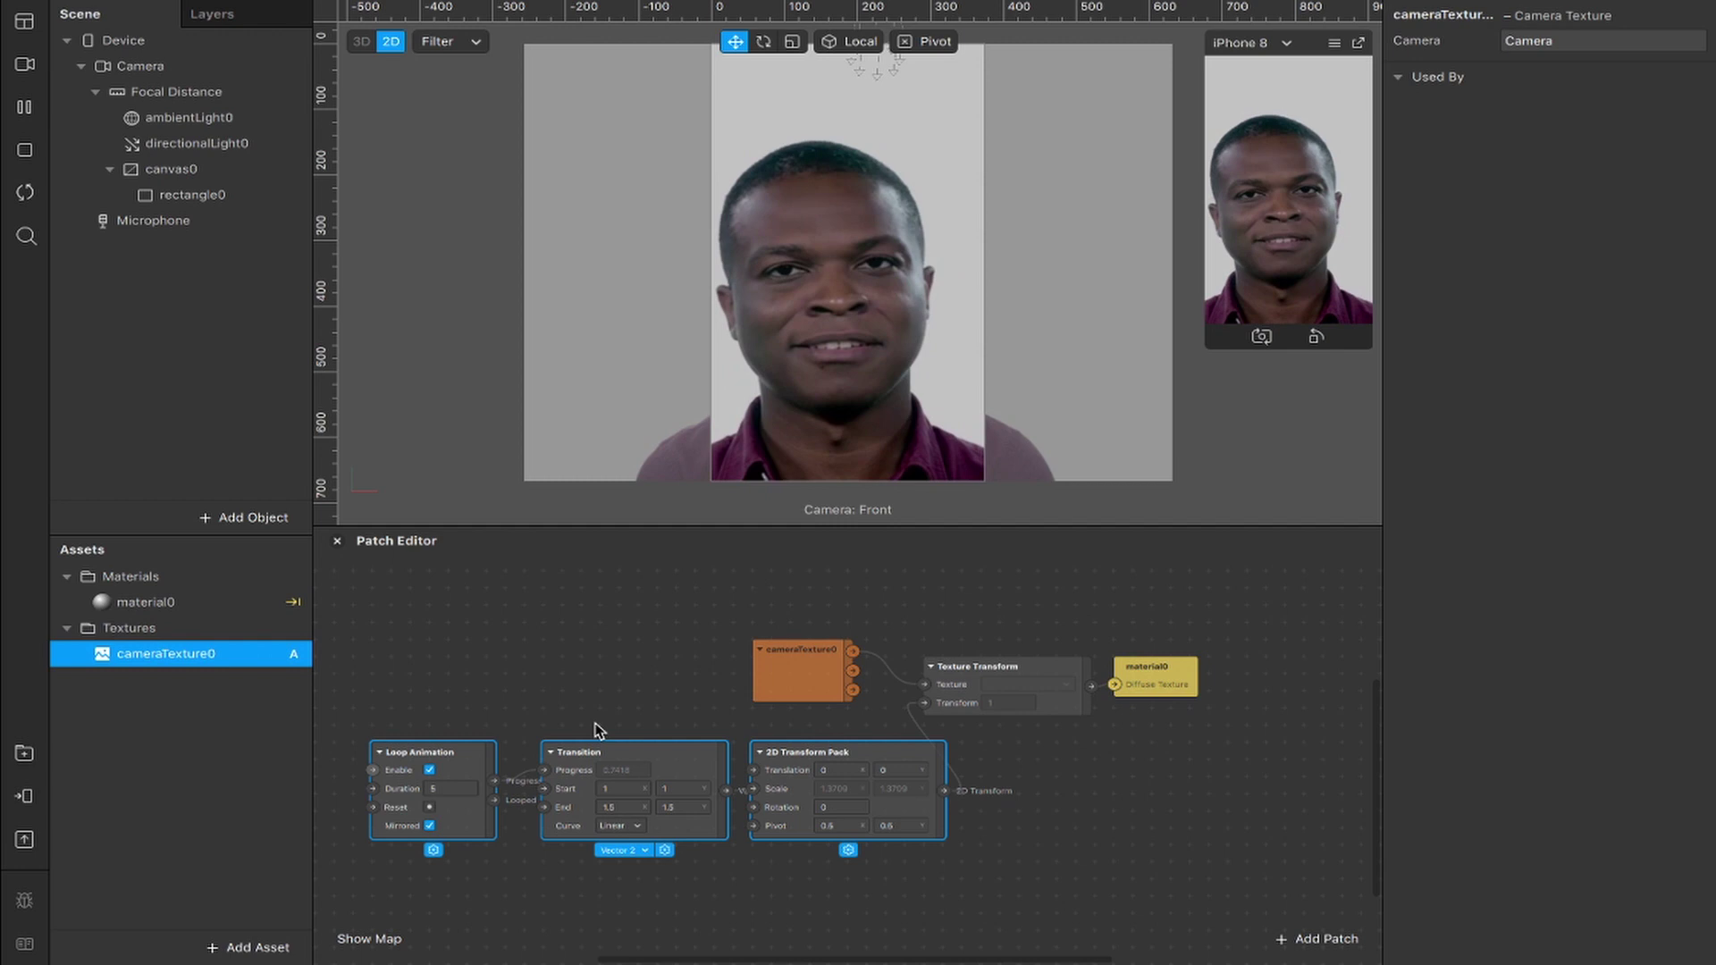
{"action": "left_click_drag", "start_coordinate": [632, 753], "coordinate": [572, 737]}
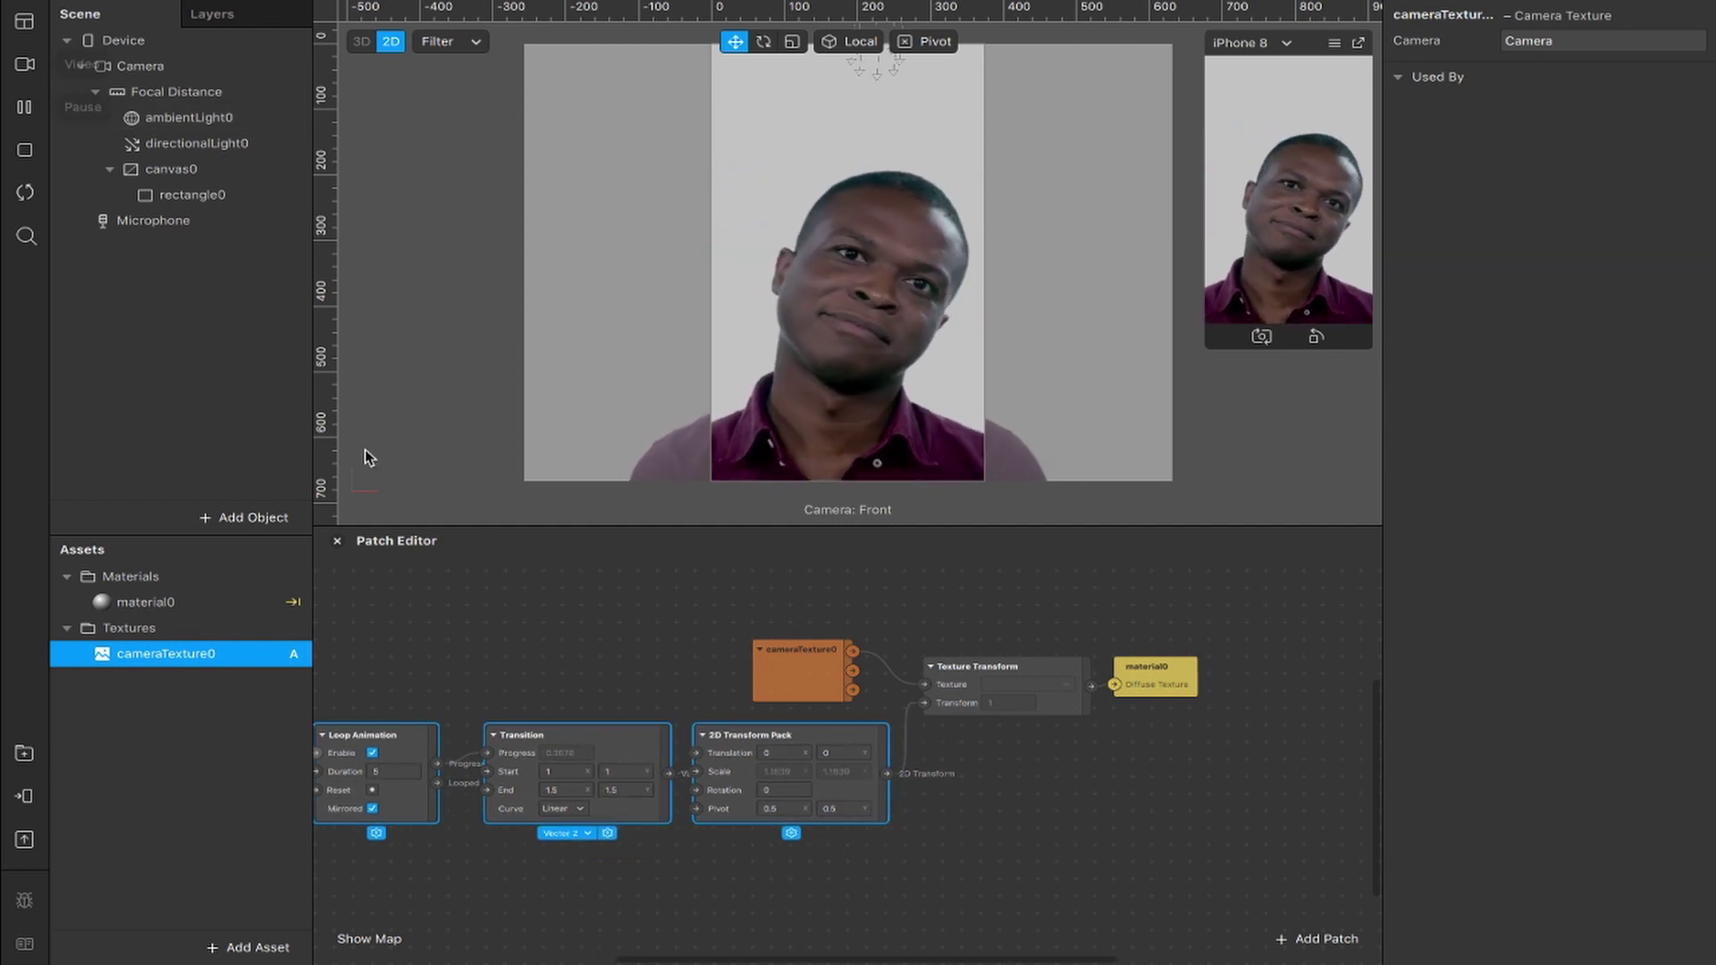
- Preview on the FaceTime HD Camera (Built-in) webcam, rotated to landscape
{"action": "scroll", "coordinate": [576, 655], "scroll_direction": "left", "scroll_amount": 2}
{"action": "left_click", "coordinate": [24, 64]}
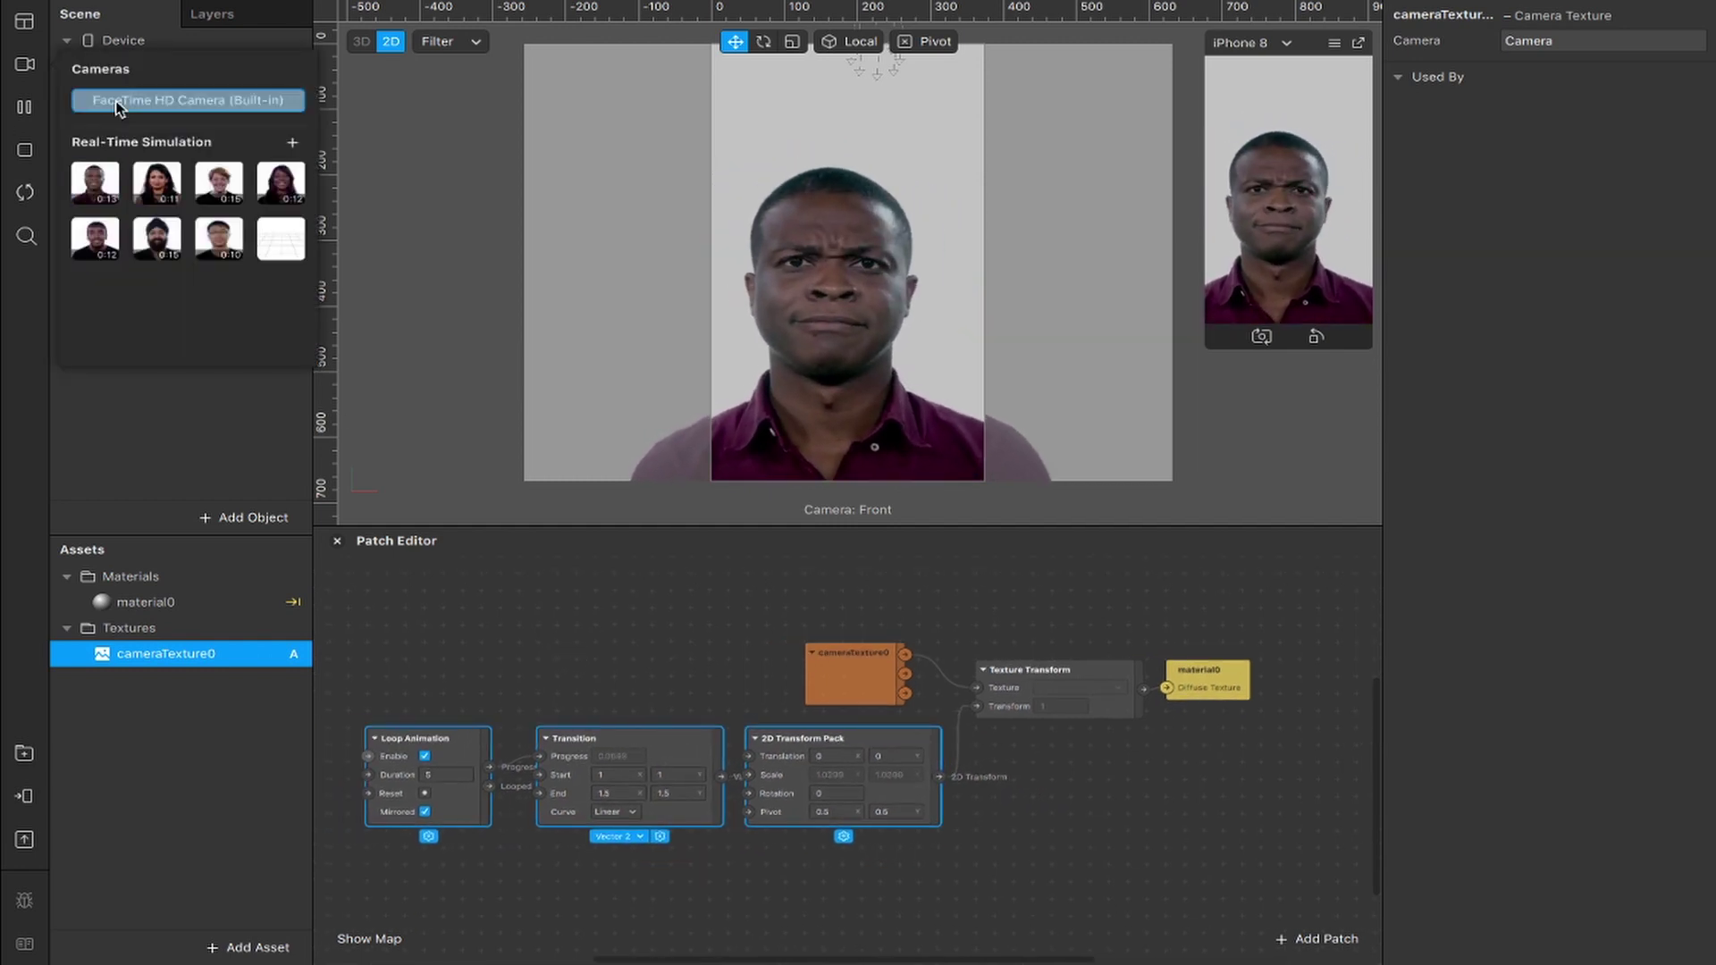
{"action": "left_click", "coordinate": [122, 106]}
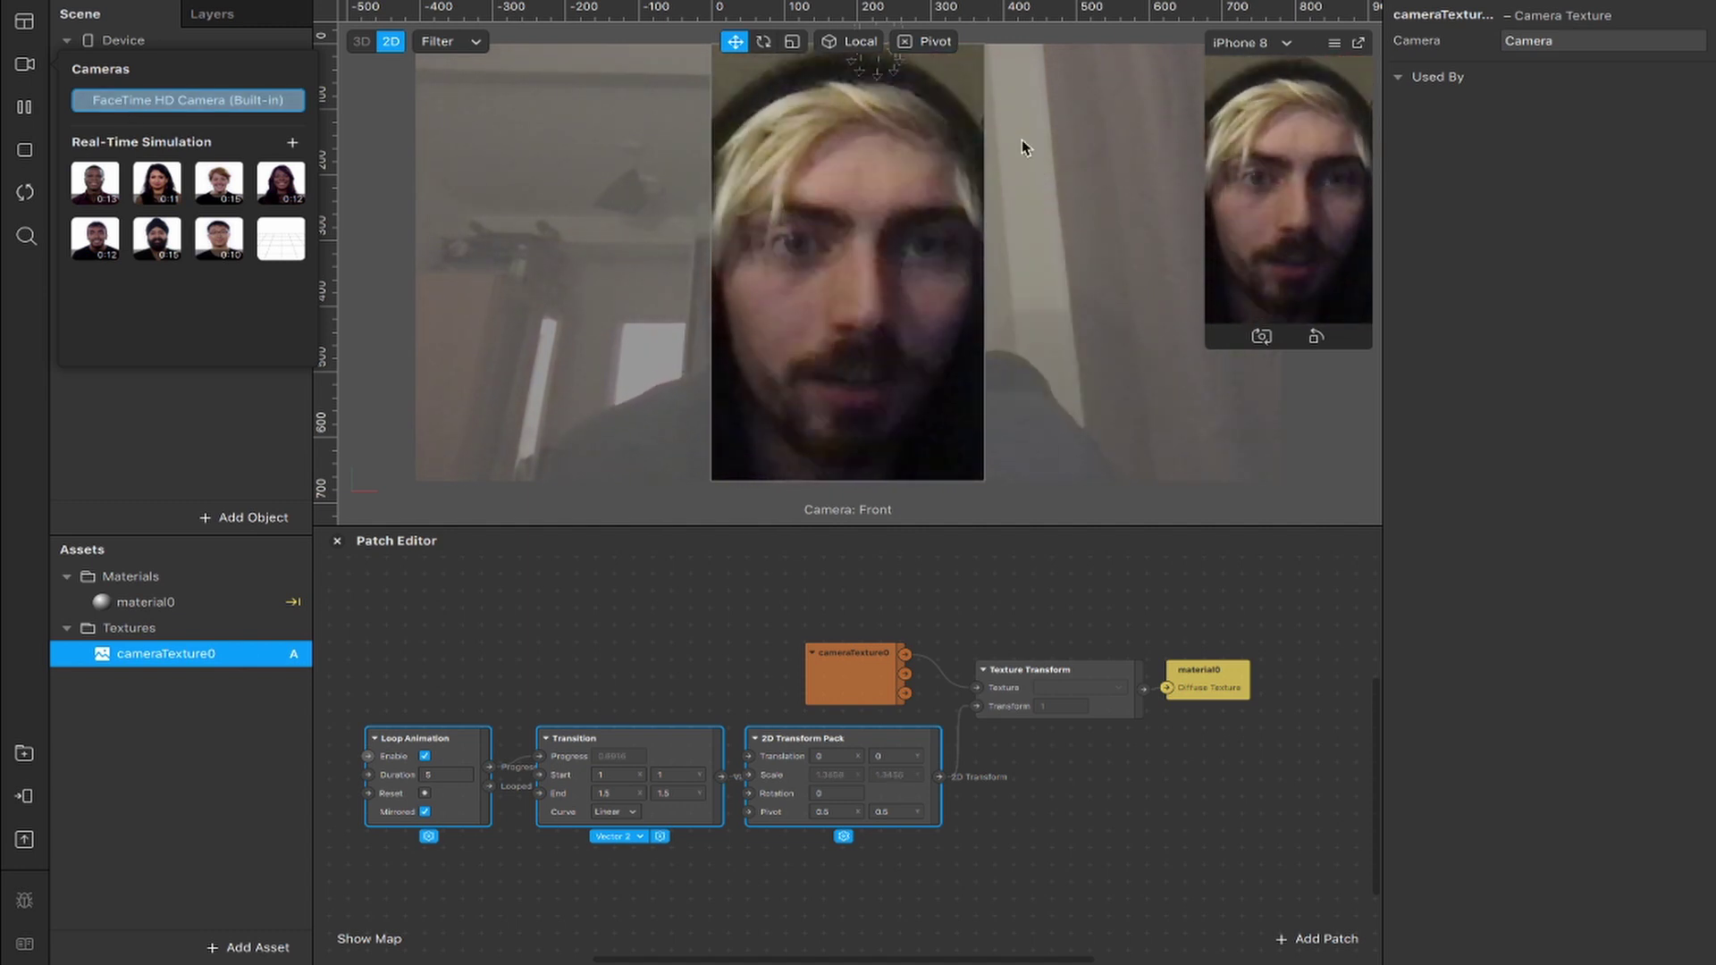
{"action": "left_click", "coordinate": [1316, 338]}
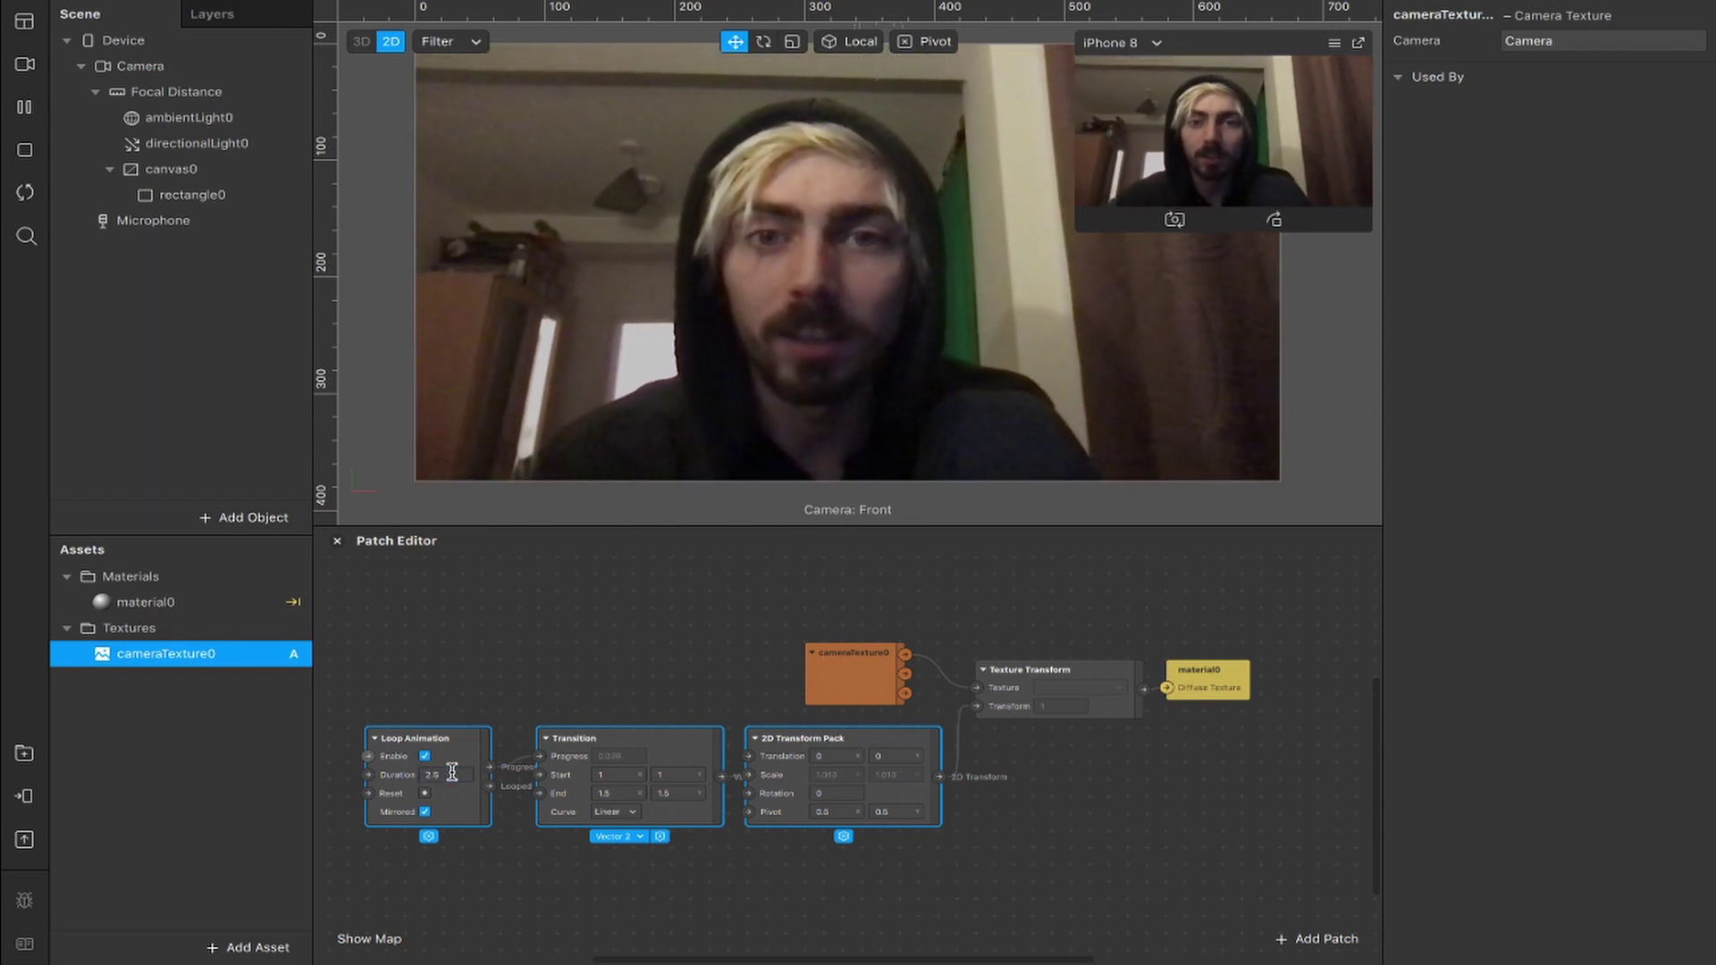
- Try a Loop Animation duration of 0.1, then settle on 15 and deselect the patches
{"action": "left_click", "coordinate": [396, 780]}
{"action": "type", "text": "0.1"}
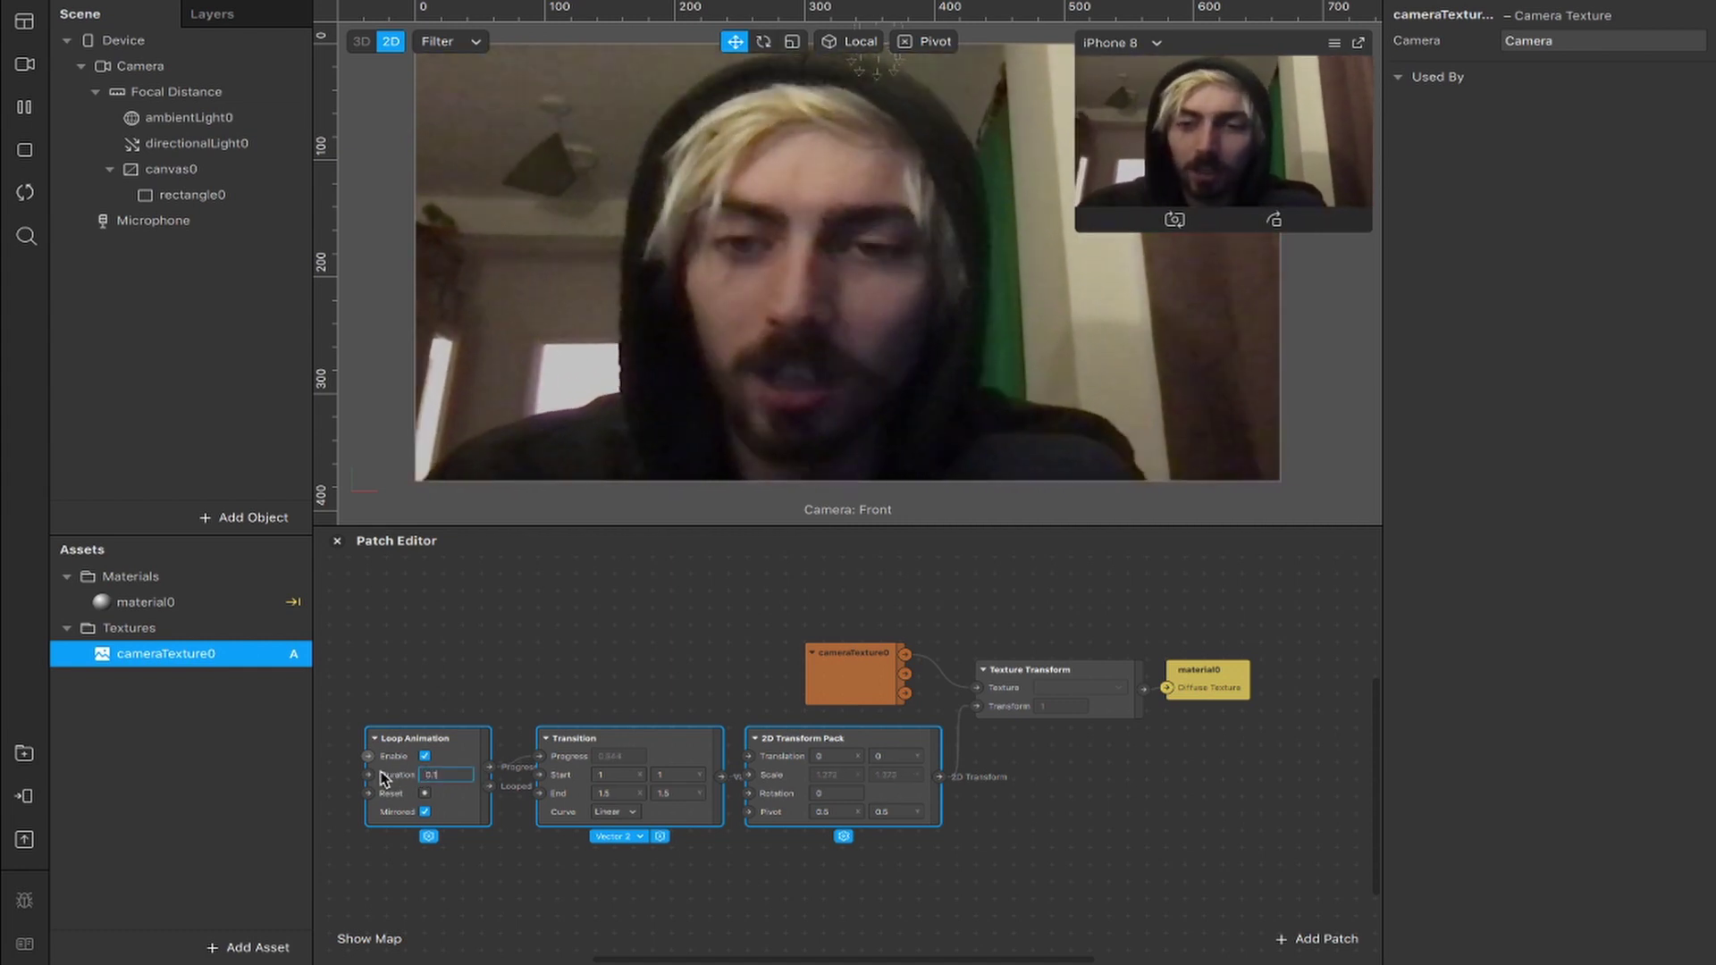
{"action": "key", "text": "Return"}
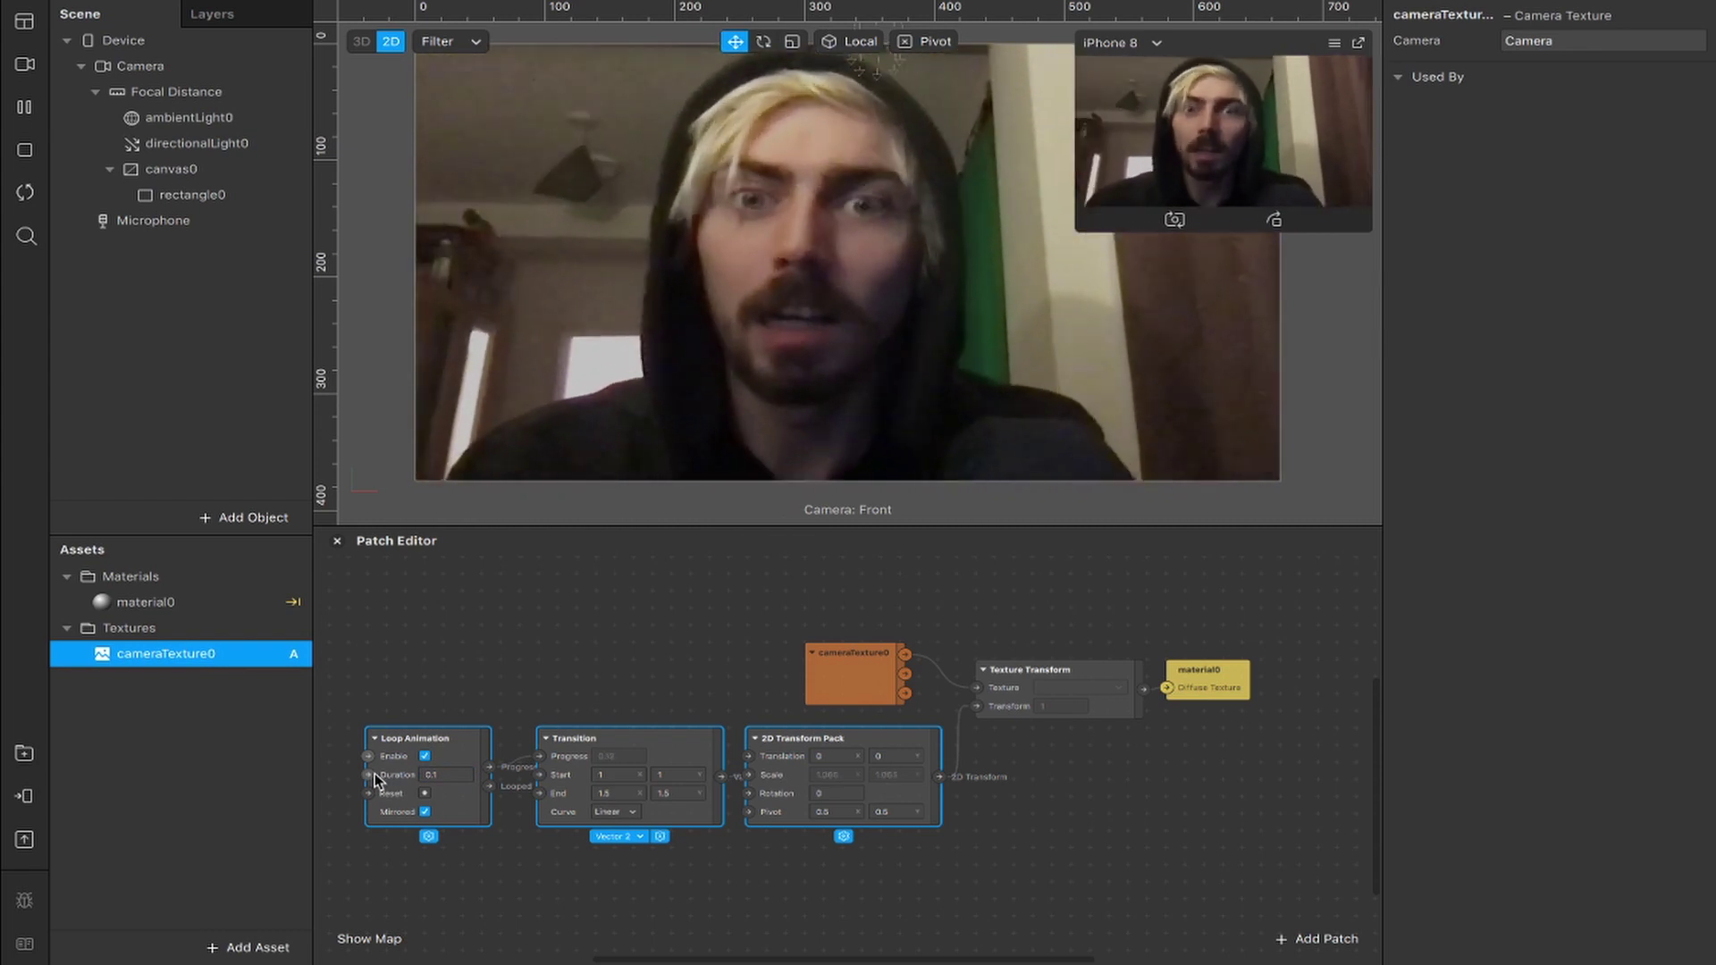
{"action": "key", "text": "ctrl+z"}
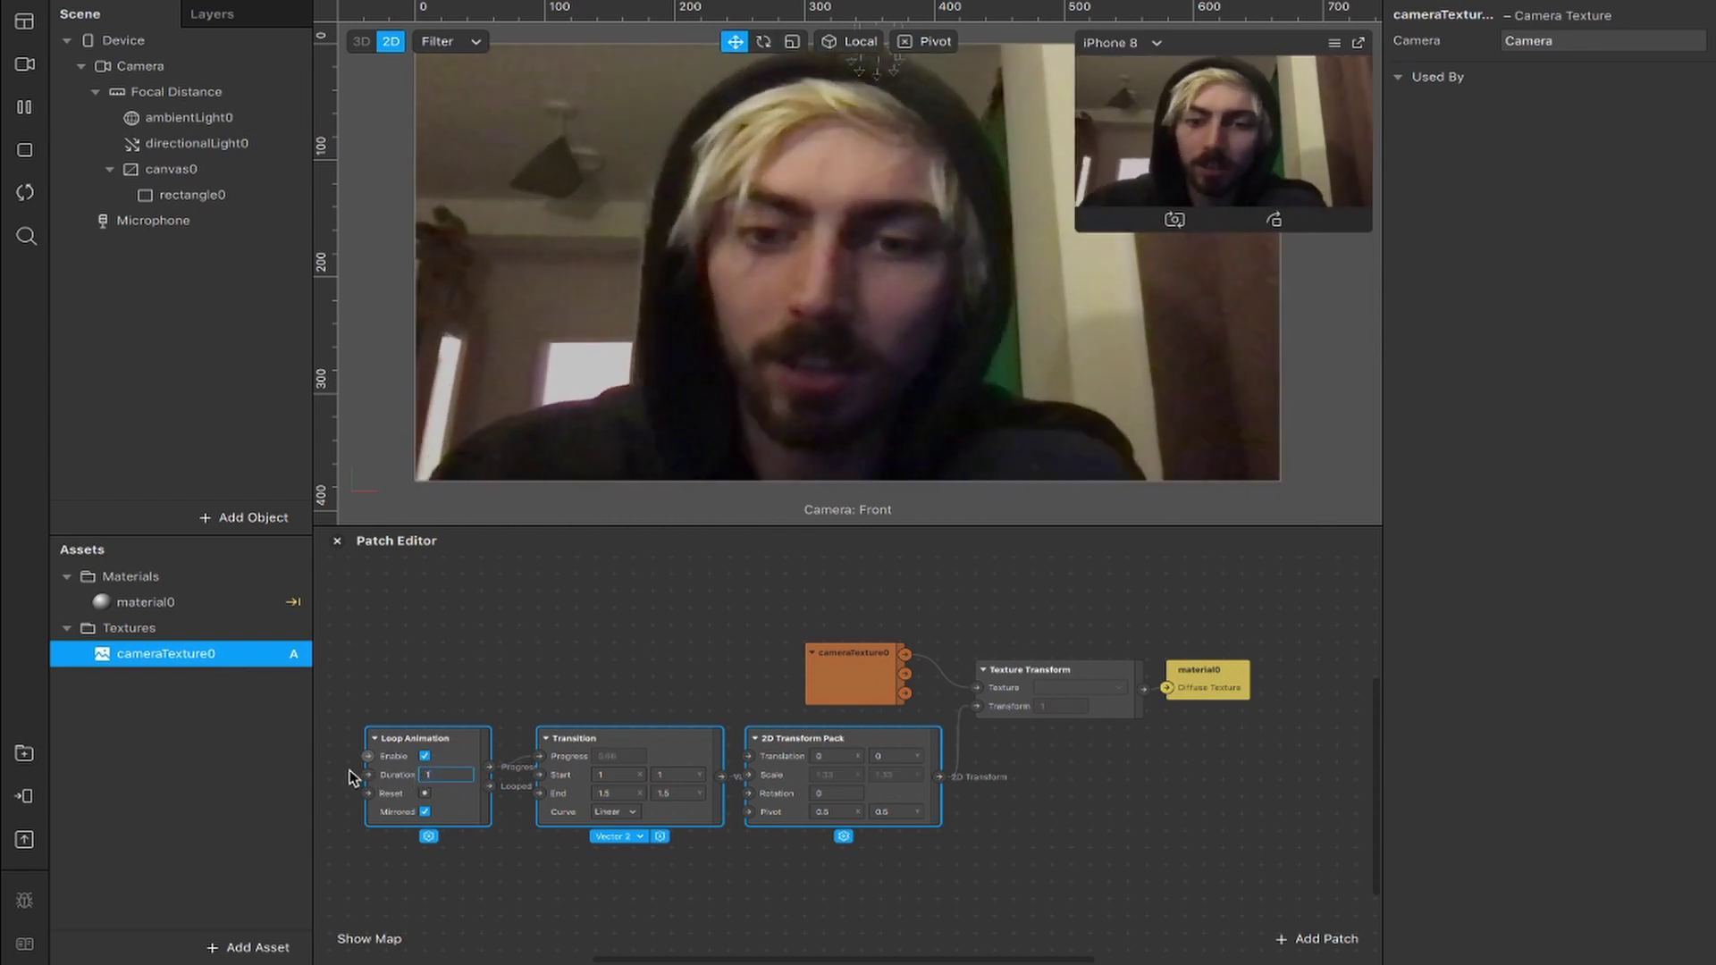
{"action": "type", "text": "5"}
{"action": "key", "text": "Return"}
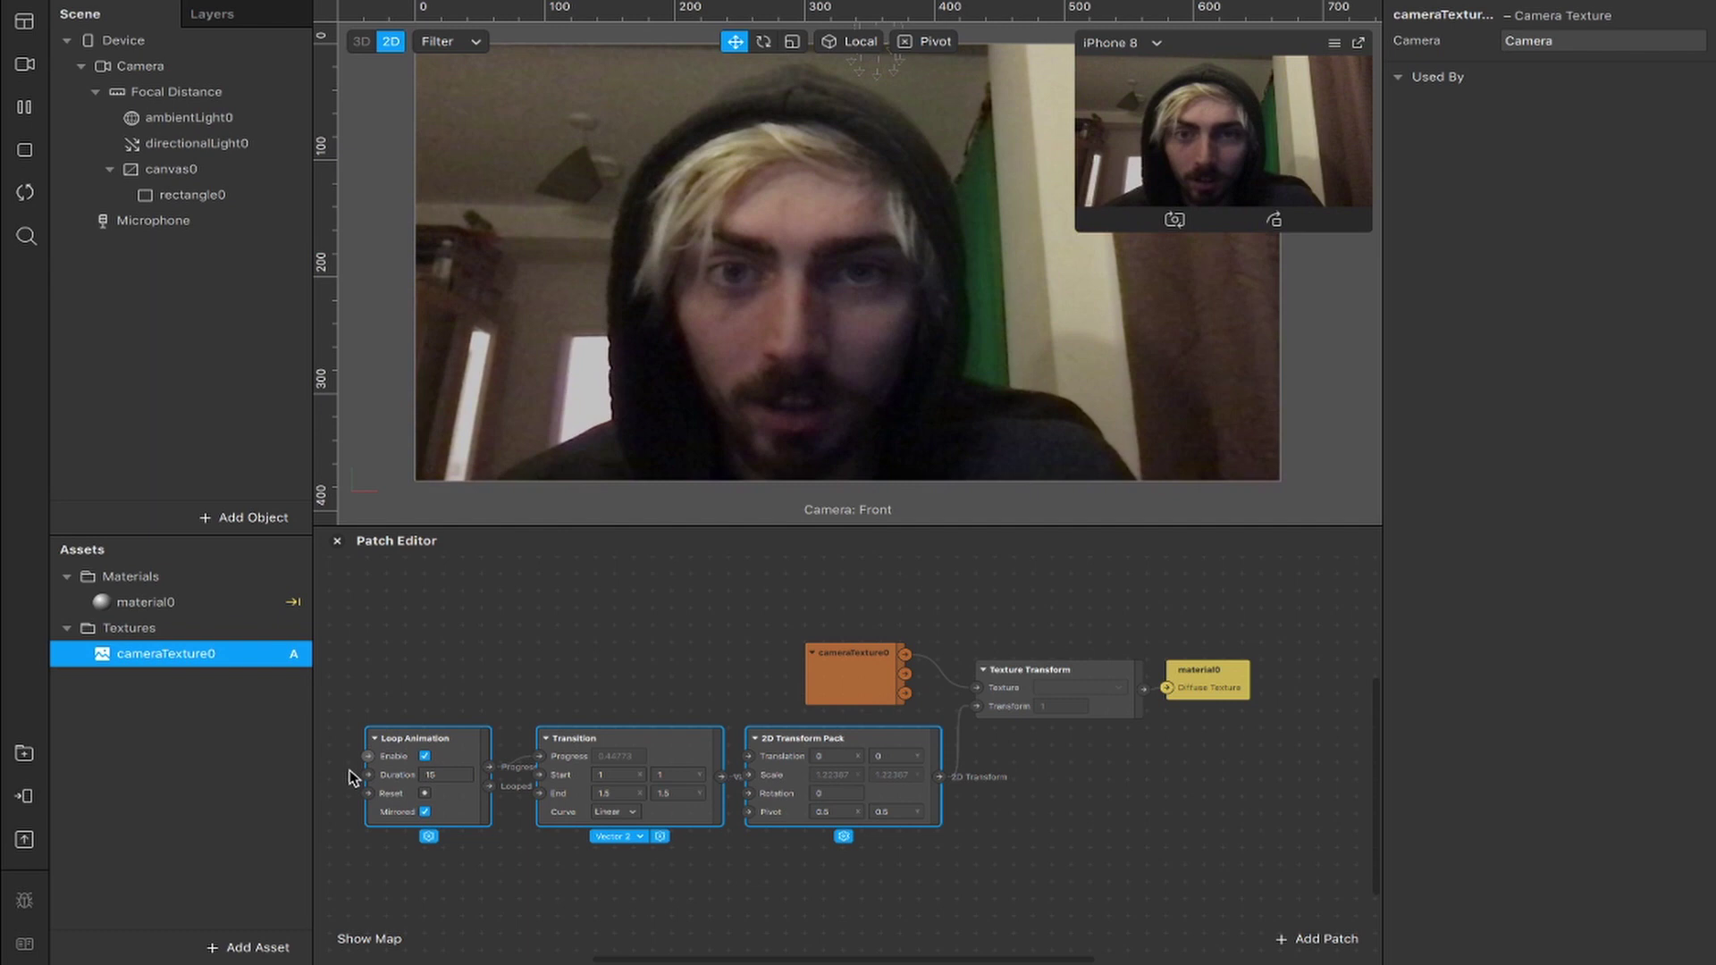
{"action": "left_click", "coordinate": [617, 667]}
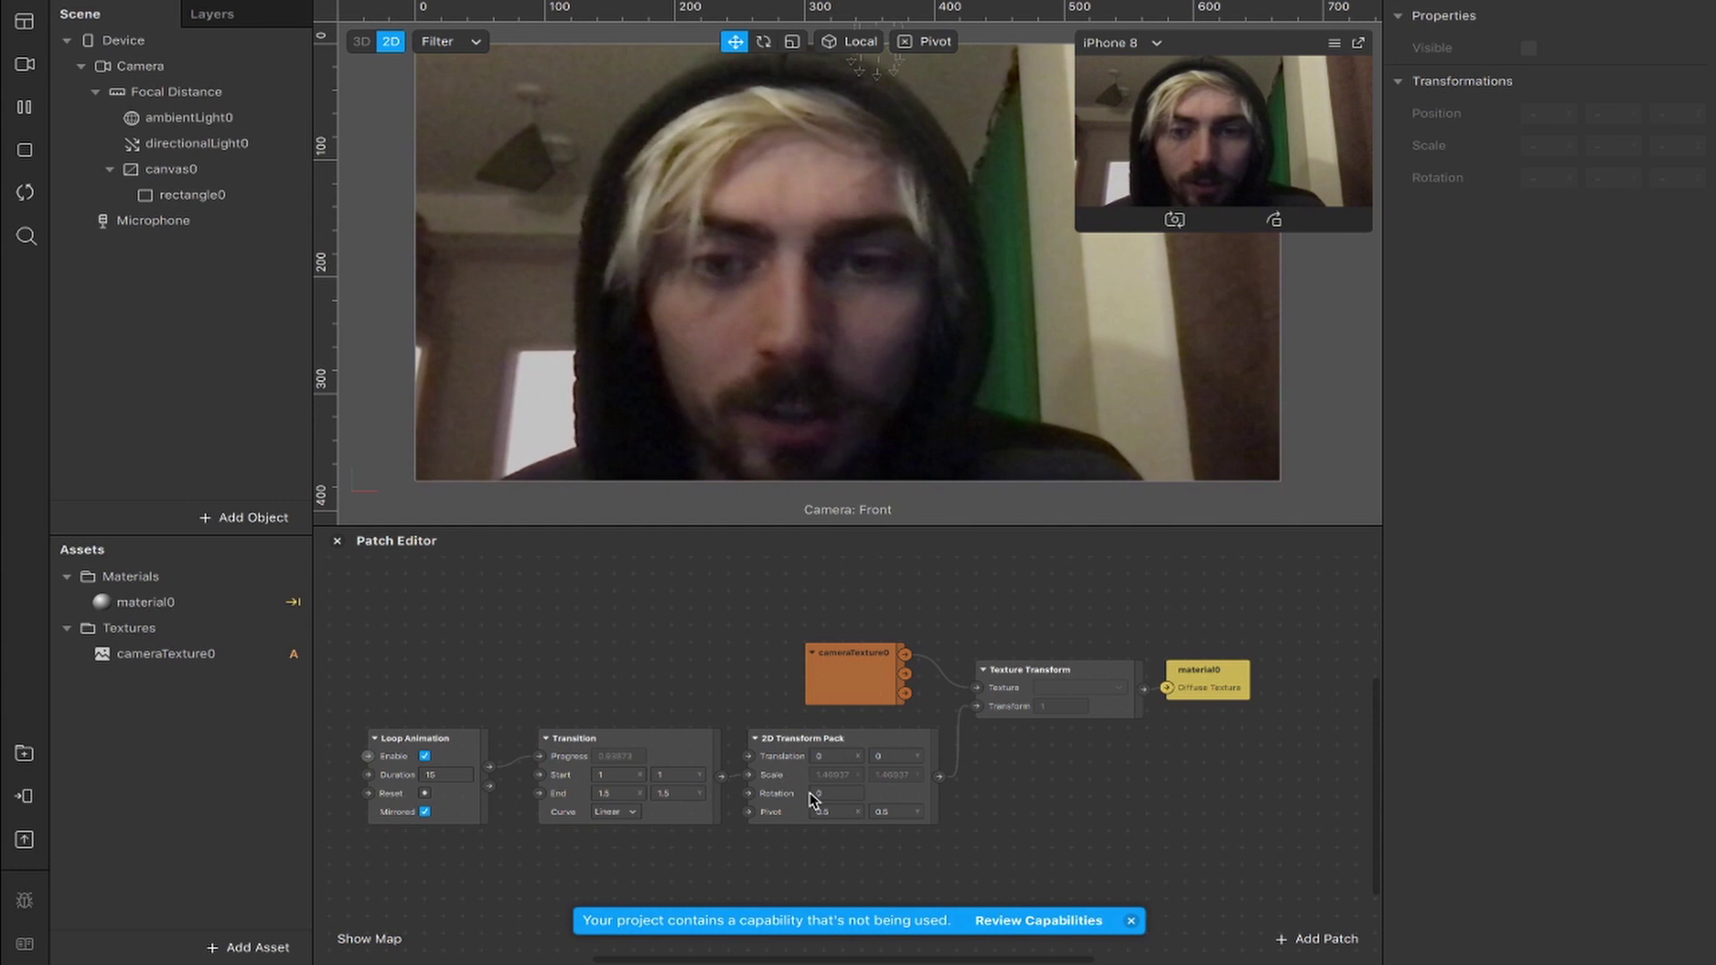
- Select and deselect the animation patches, then scroll the browser to the £1, £5 and £15 Patreon tiers
{"action": "left_click_drag", "start_coordinate": [755, 787], "coordinate": [353, 777]}
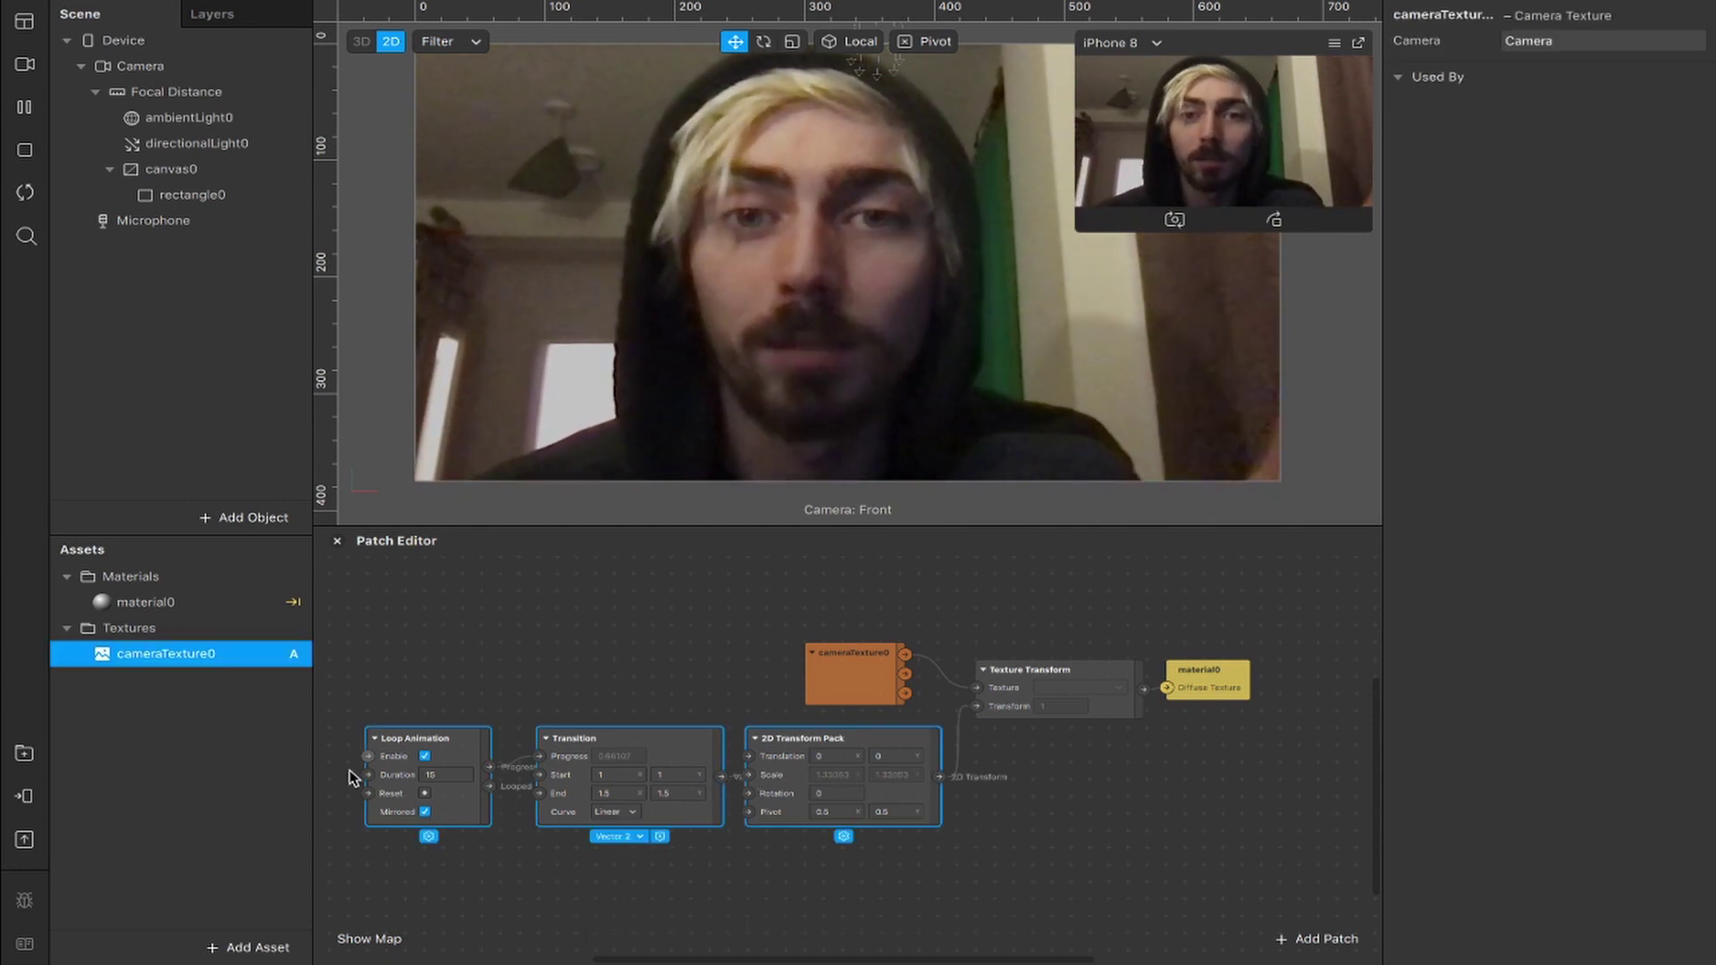
{"action": "left_click", "coordinate": [743, 678]}
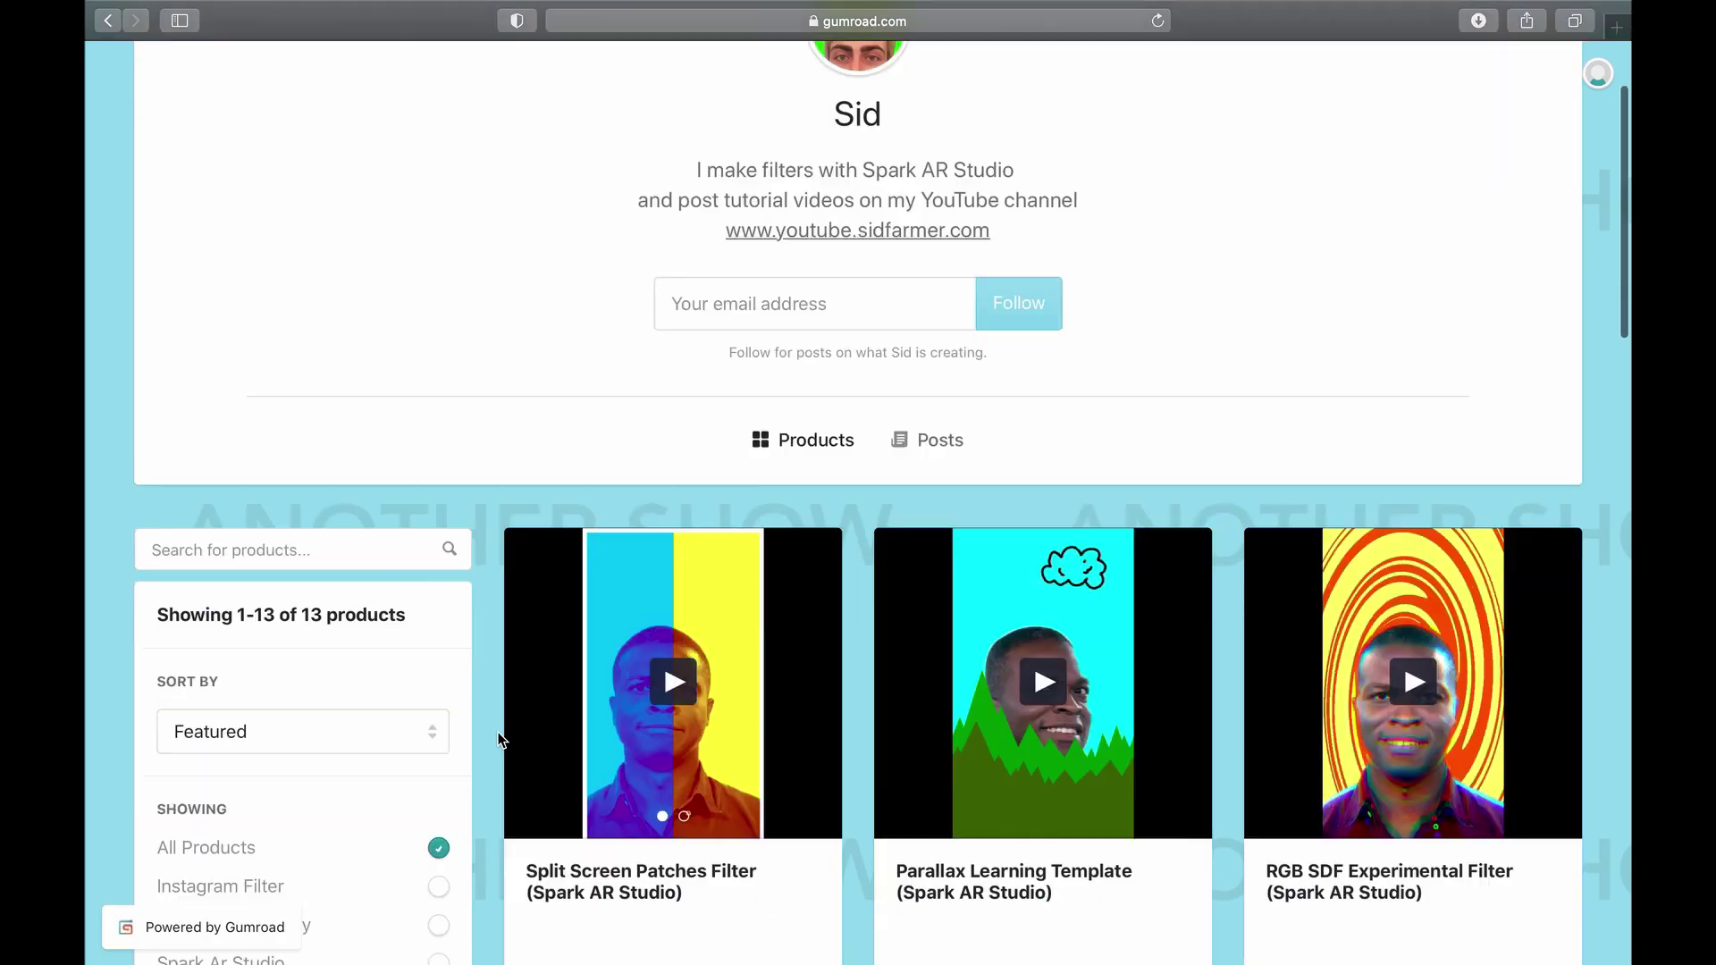
{"action": "scroll", "coordinate": [498, 739], "scroll_direction": "down", "scroll_amount": 10}
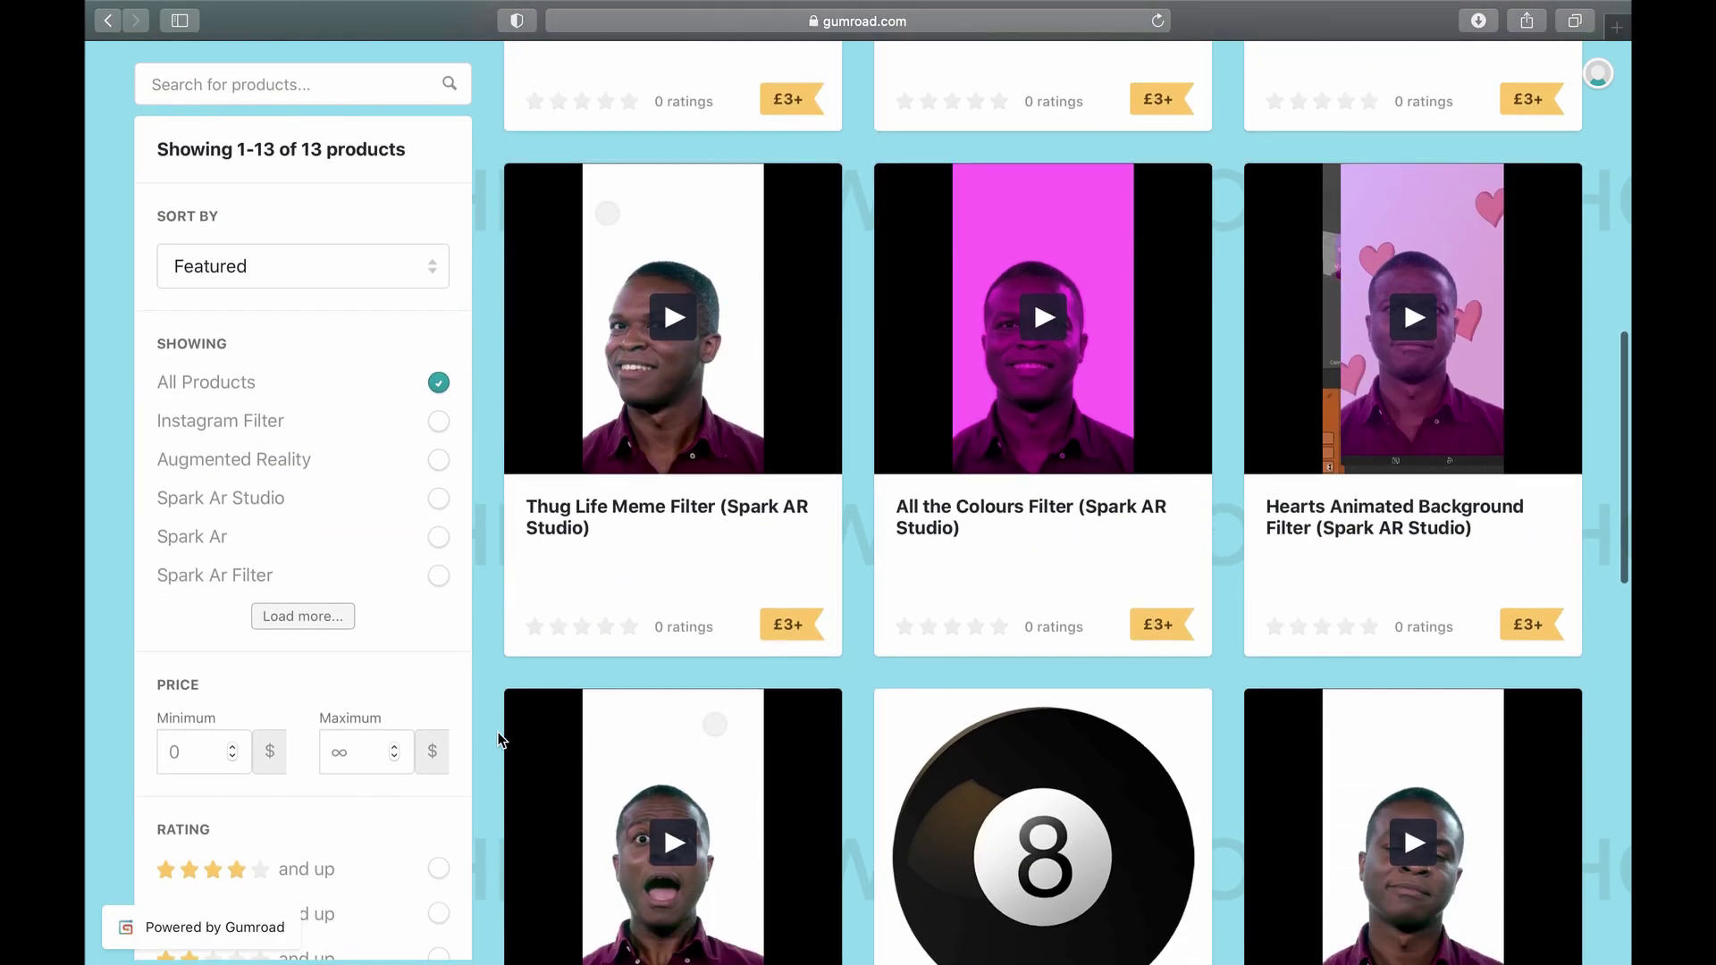
{"action": "scroll", "coordinate": [498, 739], "scroll_direction": "down", "scroll_amount": 12}
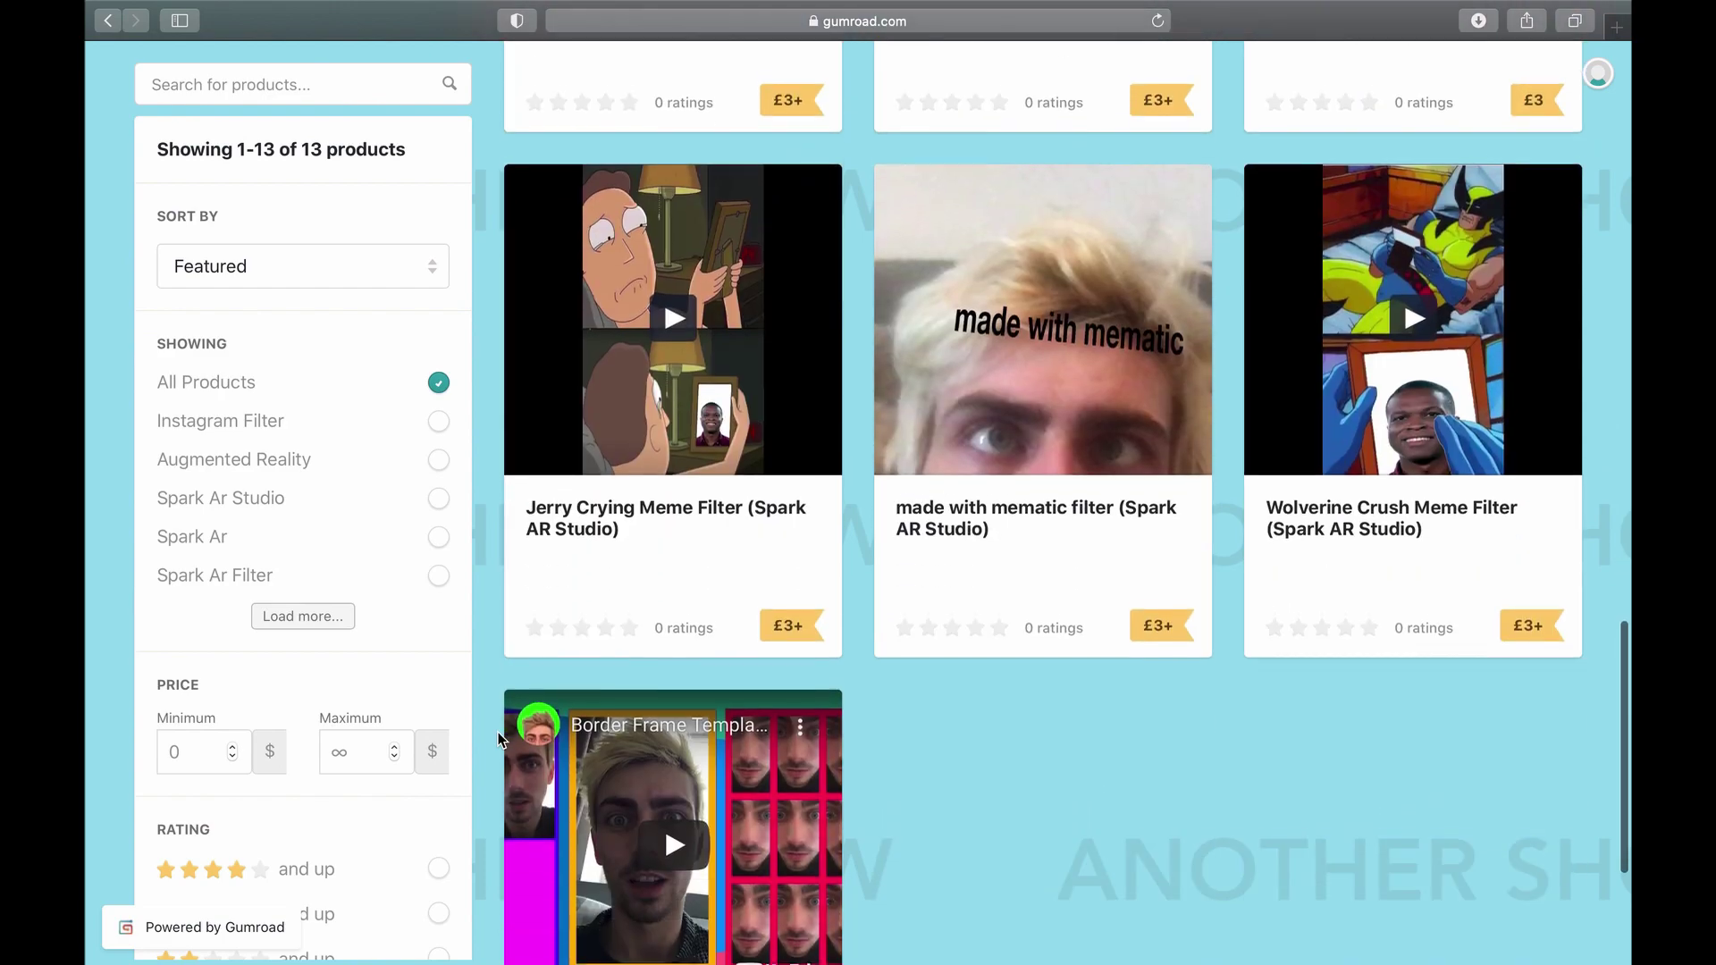
{"action": "scroll", "coordinate": [498, 742], "scroll_direction": "down", "scroll_amount": 4}
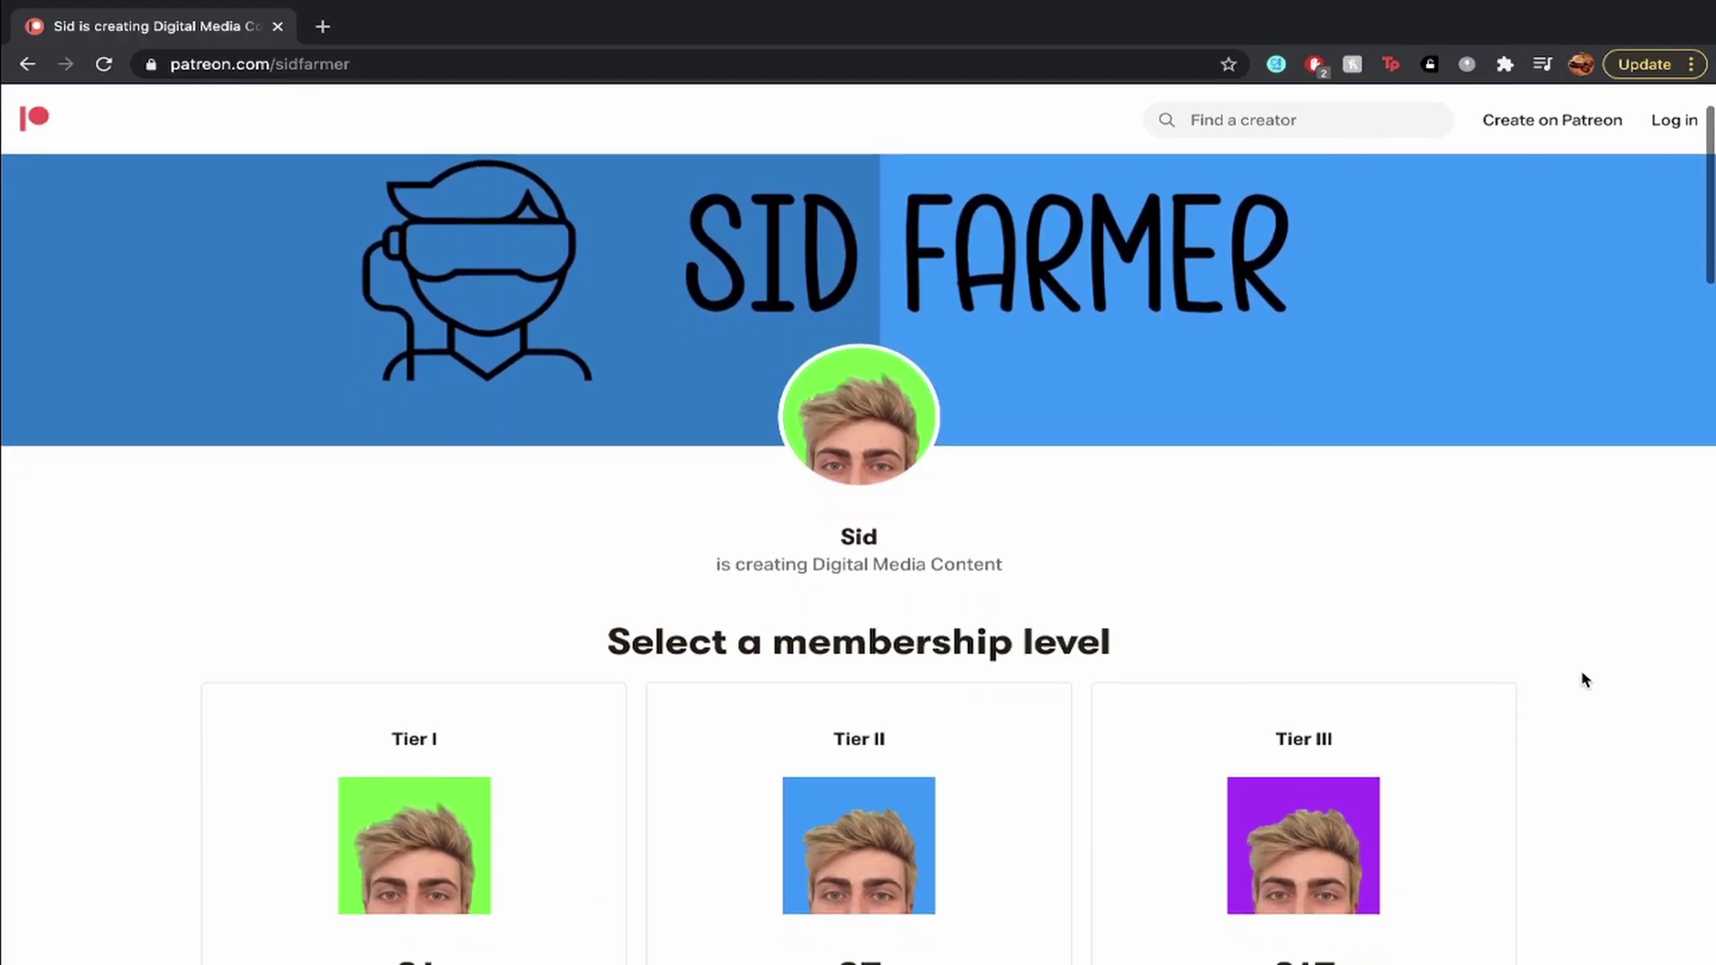
{"action": "scroll", "coordinate": [1585, 681], "scroll_direction": "down", "scroll_amount": 5}
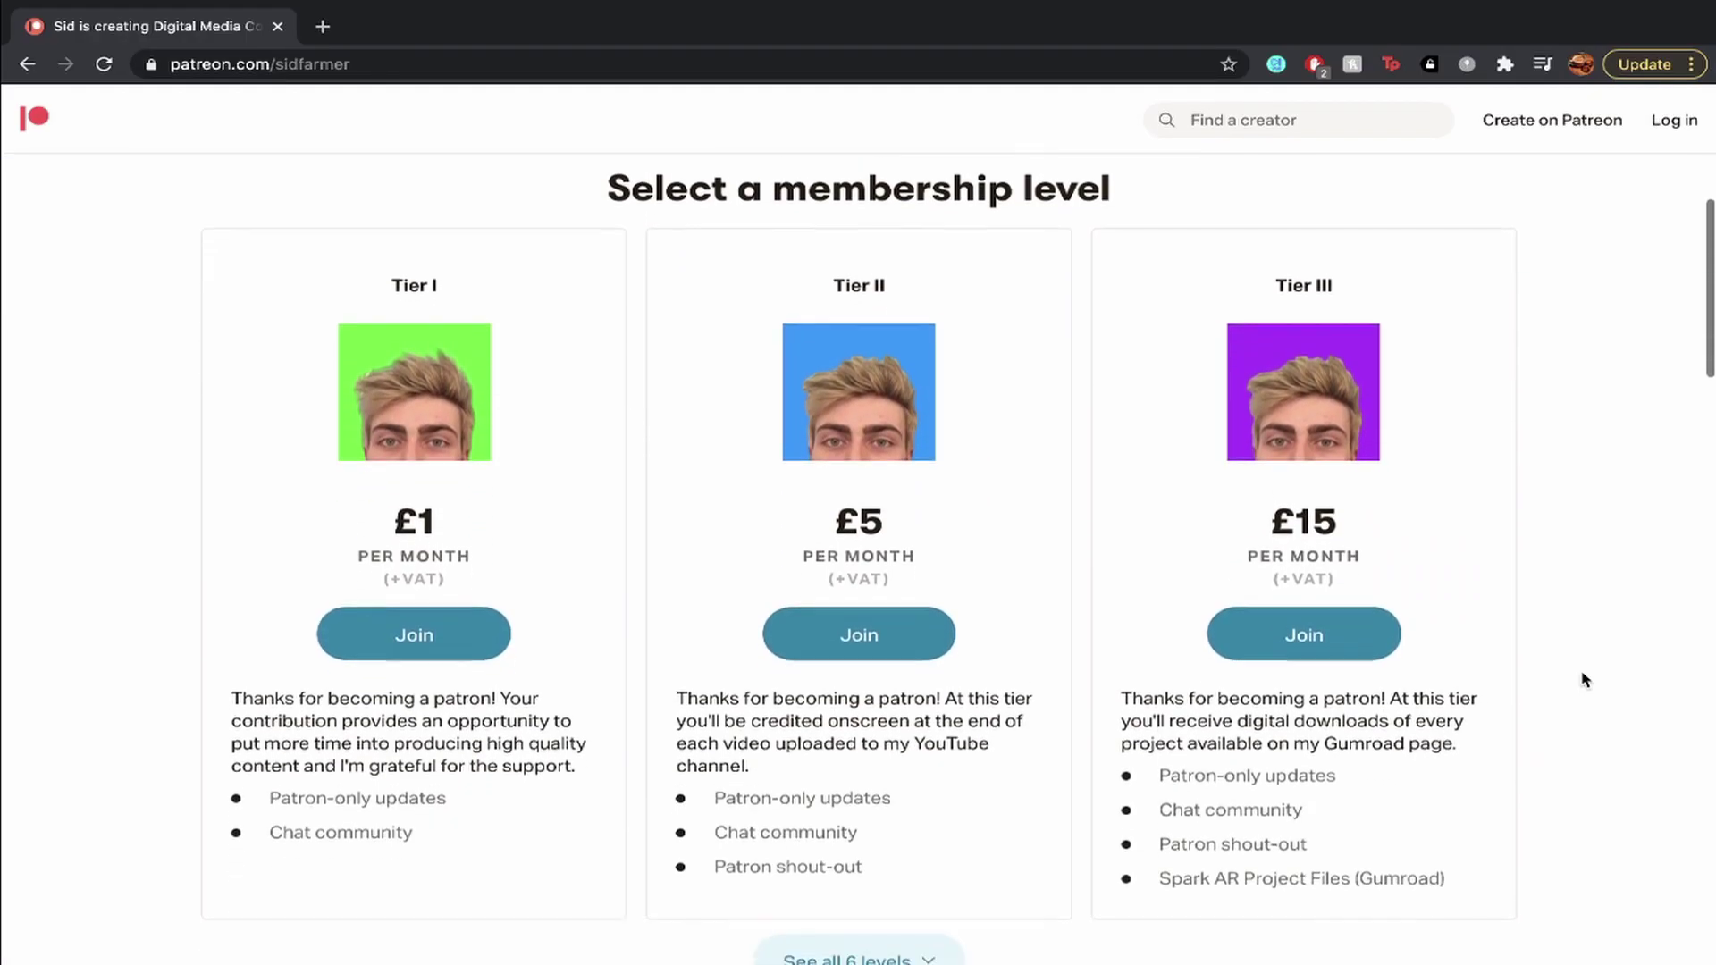